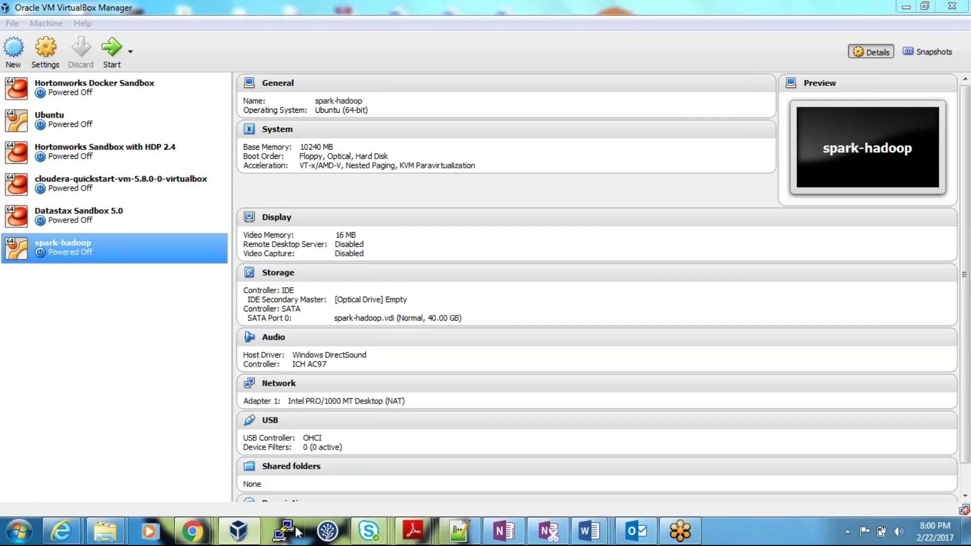
Open the Settings dialog for the spark-hadoop VM from VirtualBox Manager's machine list
{"action": "left_click", "coordinate": [117, 405]}
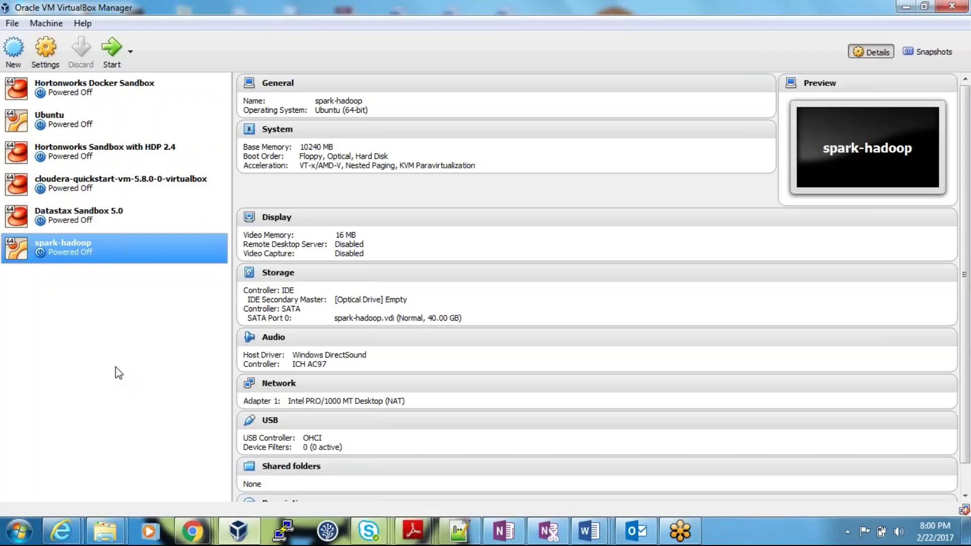
{"action": "right_click", "coordinate": [106, 248]}
{"action": "left_click", "coordinate": [152, 256]}
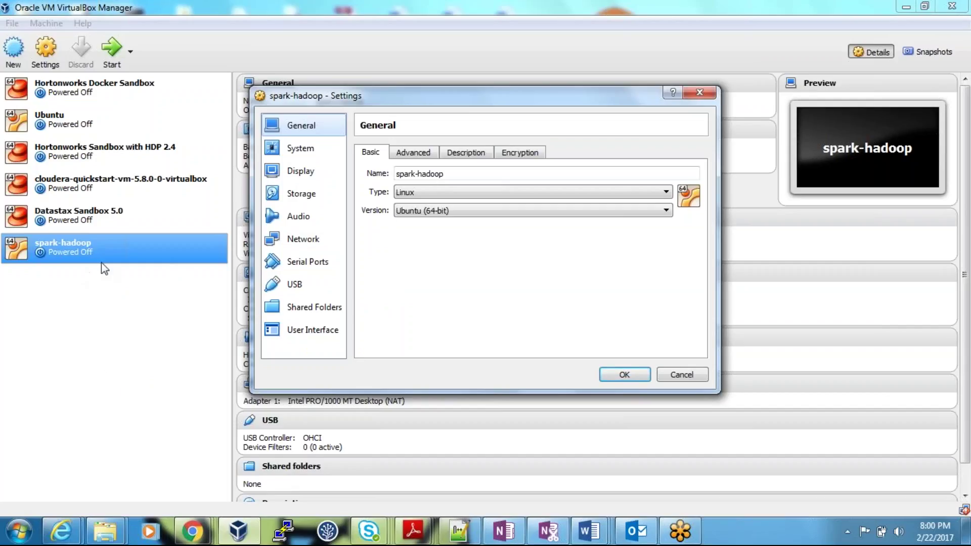
Inspect spark-hadoop's Network page, including Adapter 1's advanced NAT options and Adapter 2, then close with OK
{"action": "left_click", "coordinate": [323, 238]}
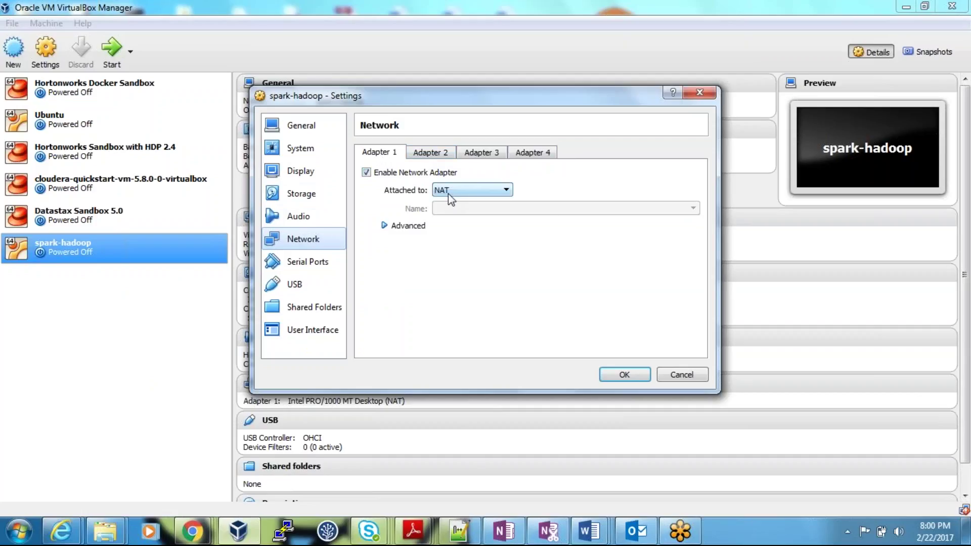
{"action": "left_click", "coordinate": [387, 226]}
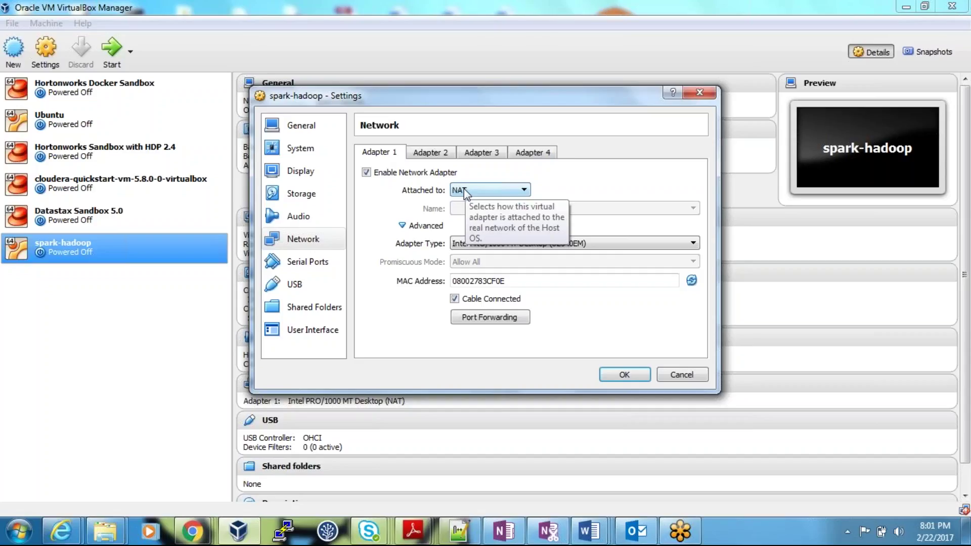
{"action": "left_click", "coordinate": [430, 152]}
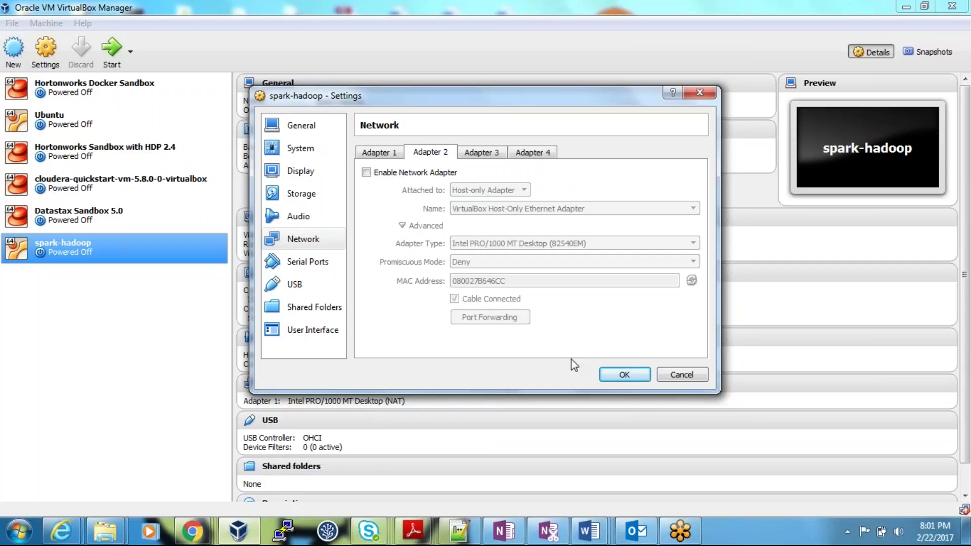
{"action": "left_click", "coordinate": [624, 374]}
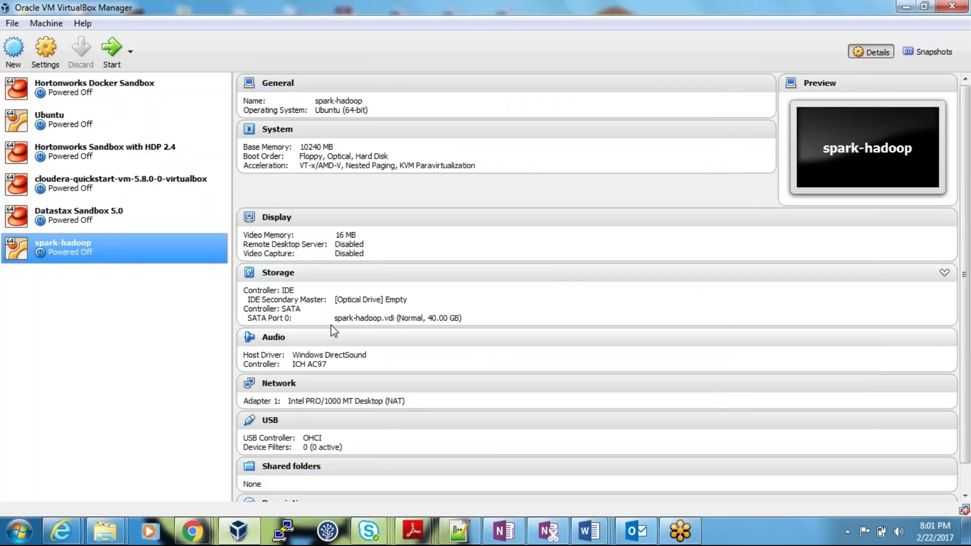
Boot spark-hadoop and dismiss the mouse-integration notice while it starts
{"action": "double_click", "coordinate": [82, 251]}
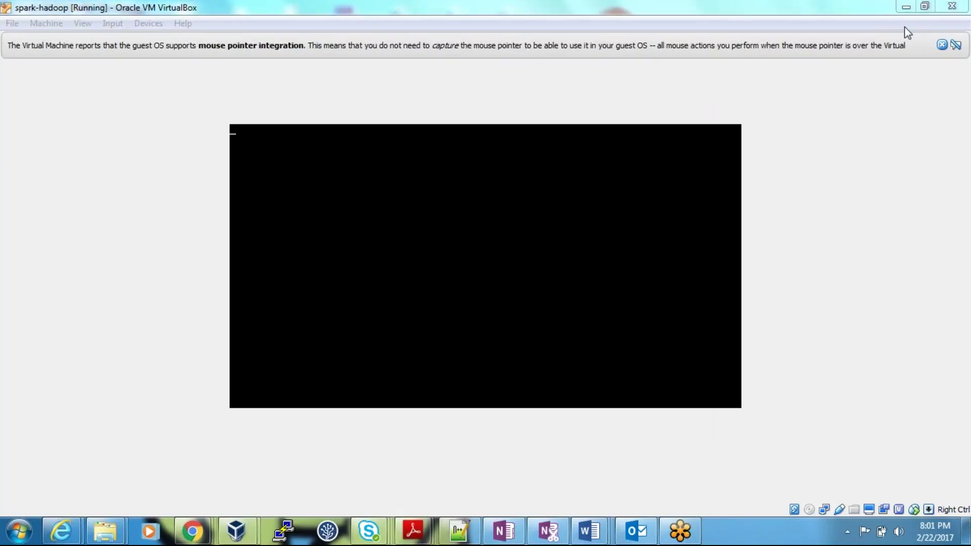
{"action": "left_click", "coordinate": [941, 45]}
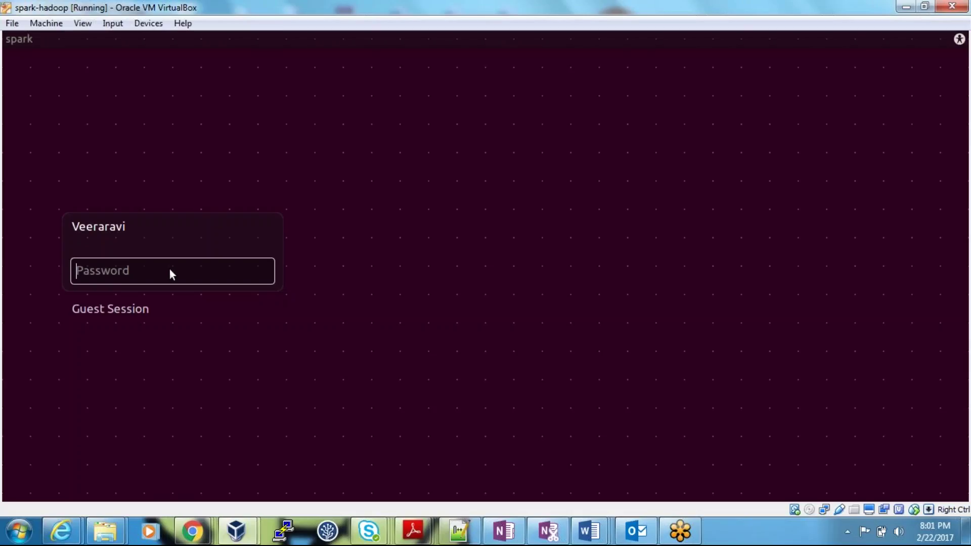
Log in to the Ubuntu guest with the account password, launch PuTTY on the host, and return to the VM
{"action": "type", "text": "••••••"}
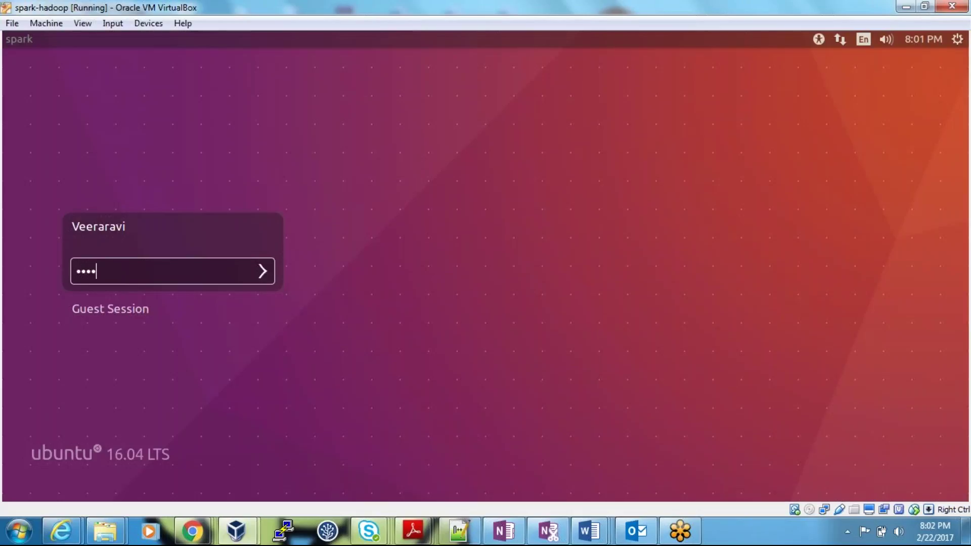
{"action": "key", "text": "Return"}
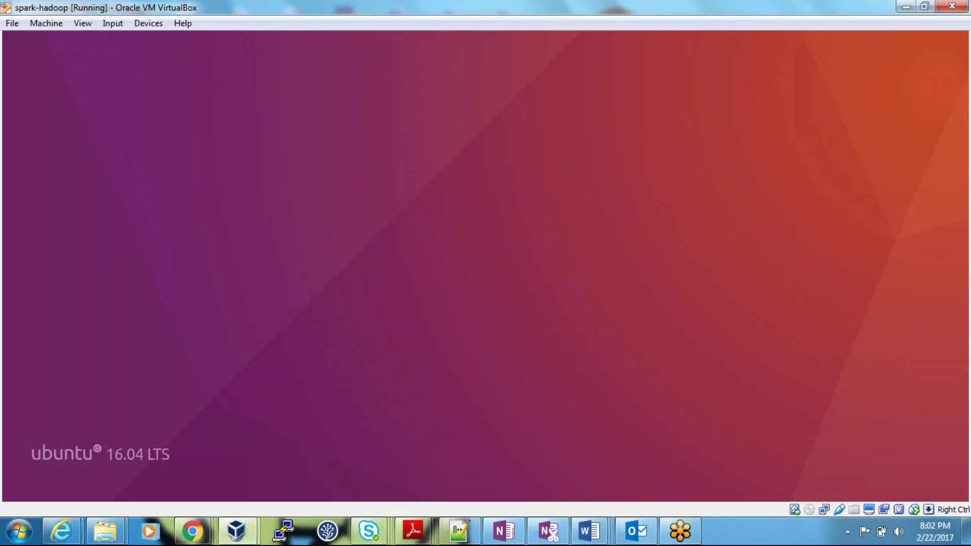
{"action": "left_click", "coordinate": [286, 531]}
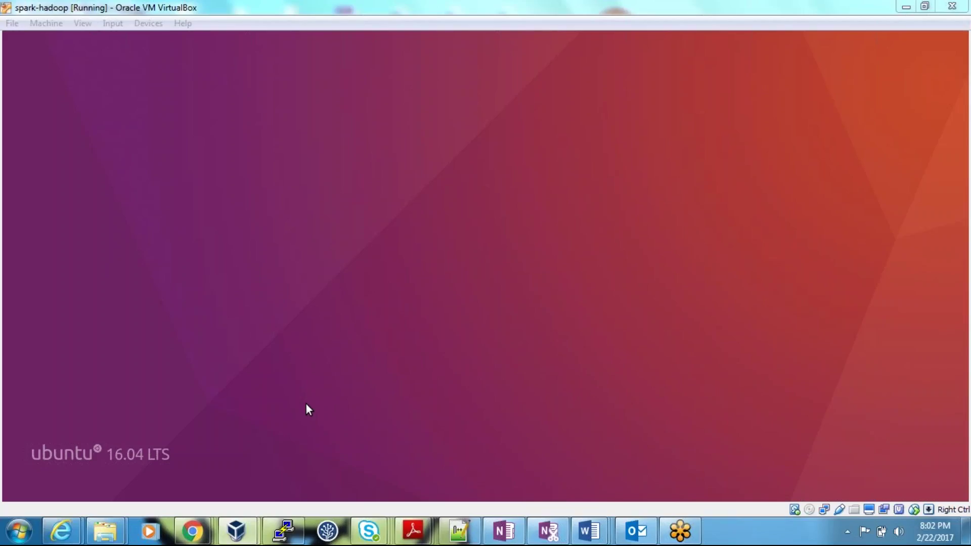
{"action": "left_click", "coordinate": [526, 279]}
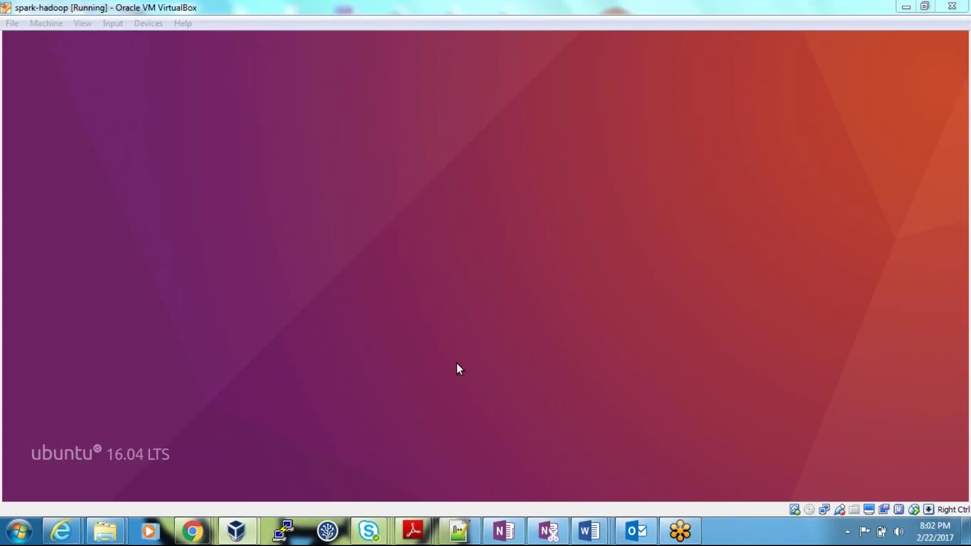
{"action": "left_click", "coordinate": [366, 447]}
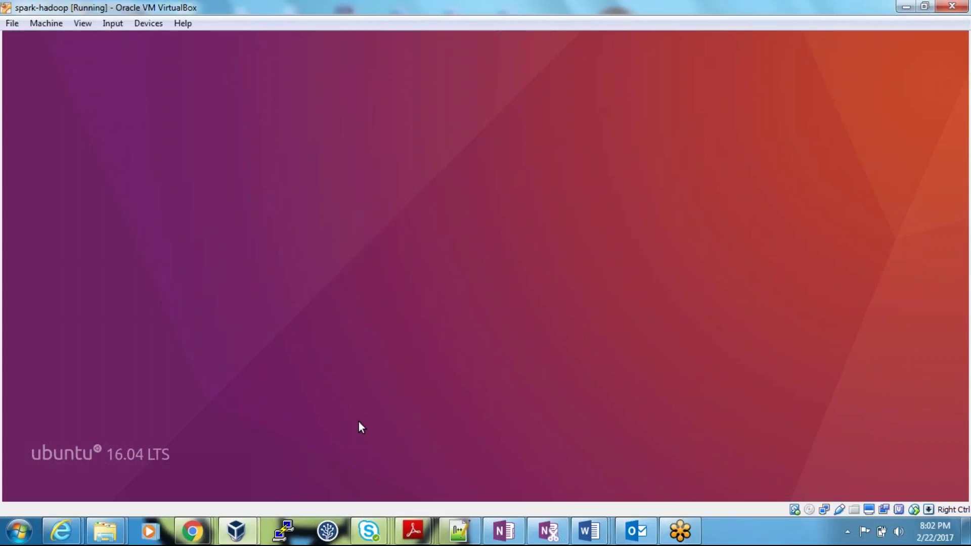
{"action": "left_click", "coordinate": [288, 533]}
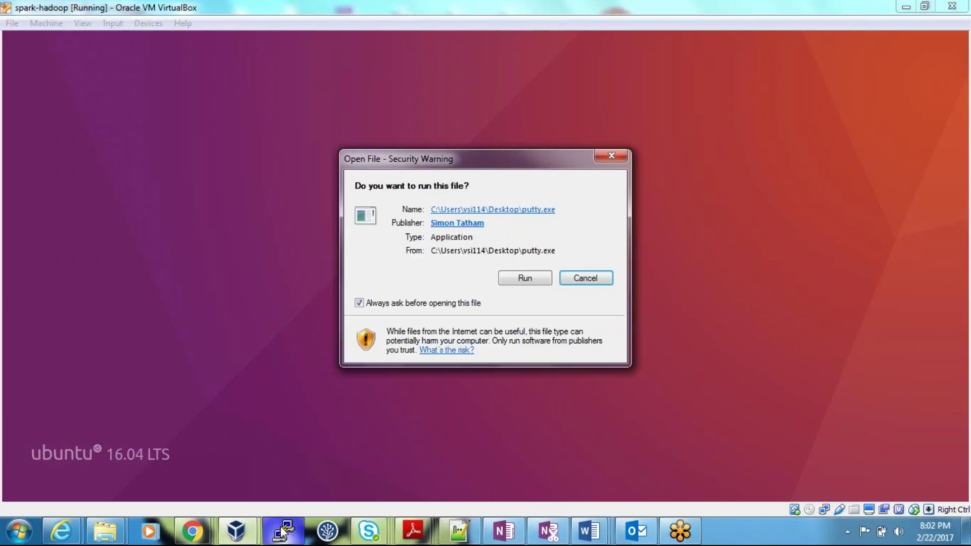
{"action": "left_click", "coordinate": [529, 277]}
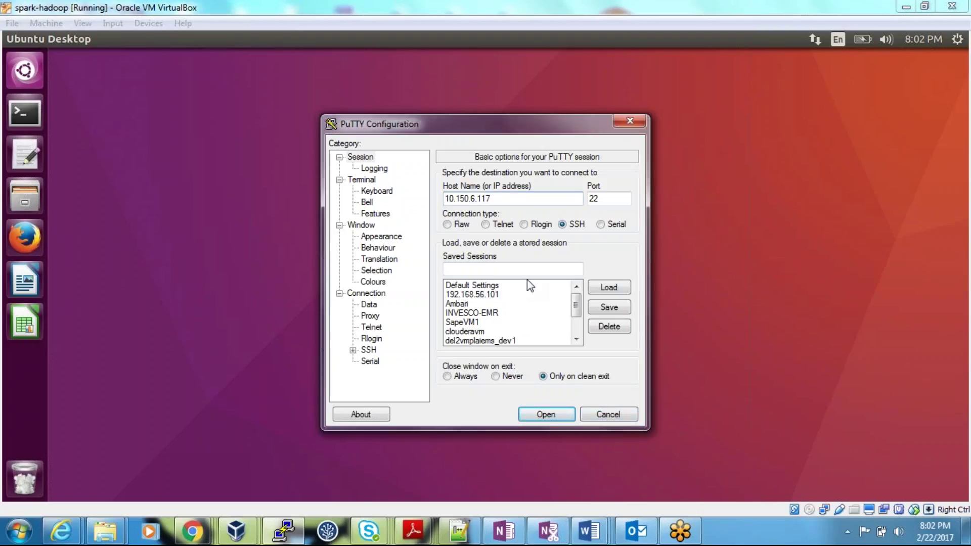
{"action": "left_click", "coordinate": [609, 413]}
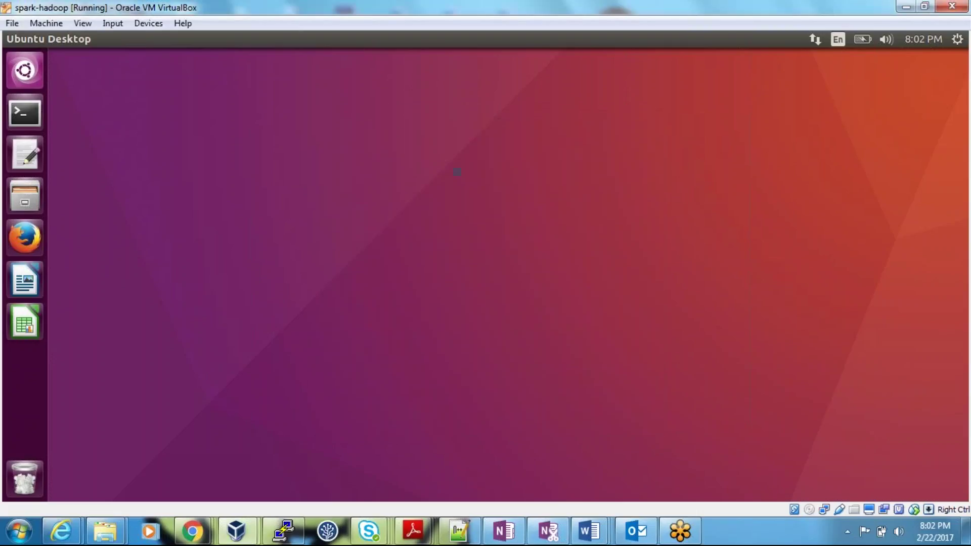
Open a maximized terminal in the guest and run ifconfig
{"action": "left_click", "coordinate": [20, 115]}
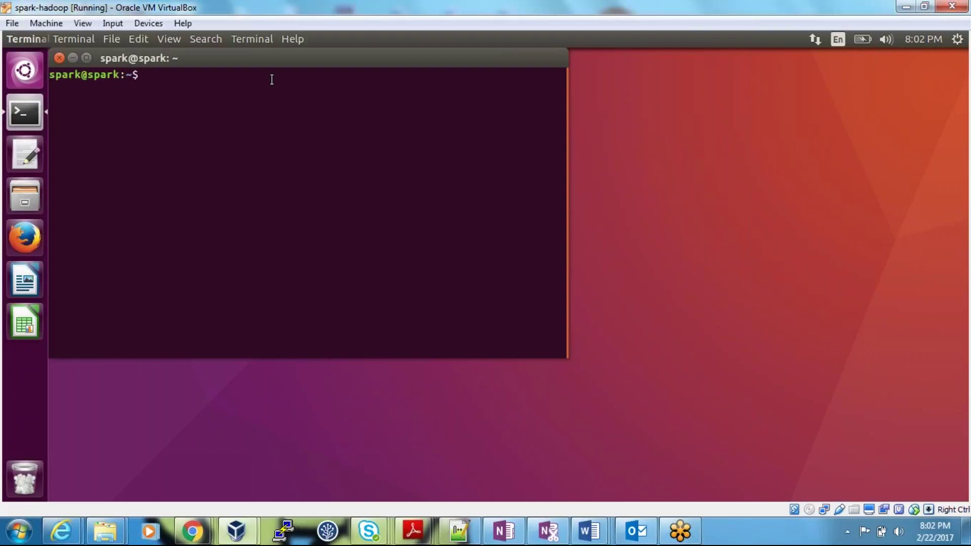
{"action": "key", "text": "ctrl+super+Up"}
{"action": "type", "text": "i"}
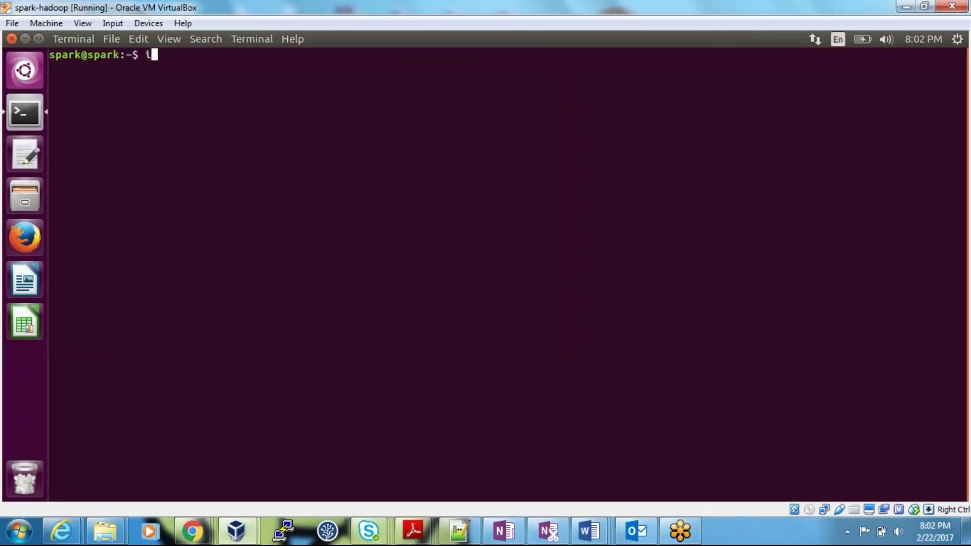
{"action": "type", "text": "fconfig"}
{"action": "key", "text": "Return"}
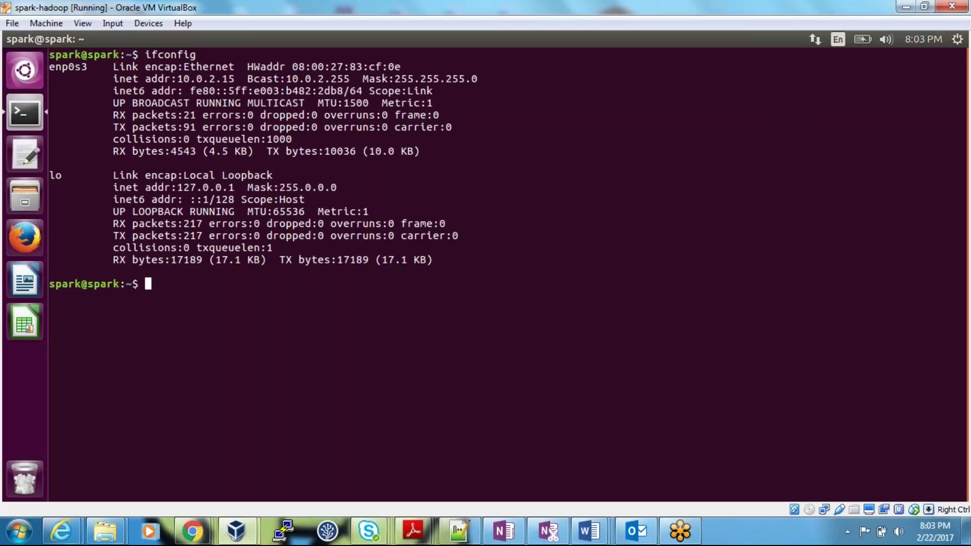
Highlight the enp0s3 address 10.0.2.15 and loopback 127.0.0.1 in the ifconfig output
{"action": "left_click_drag", "start_coordinate": [177, 79], "coordinate": [235, 79]}
{"action": "left_click_drag", "start_coordinate": [178, 187], "coordinate": [235, 185]}
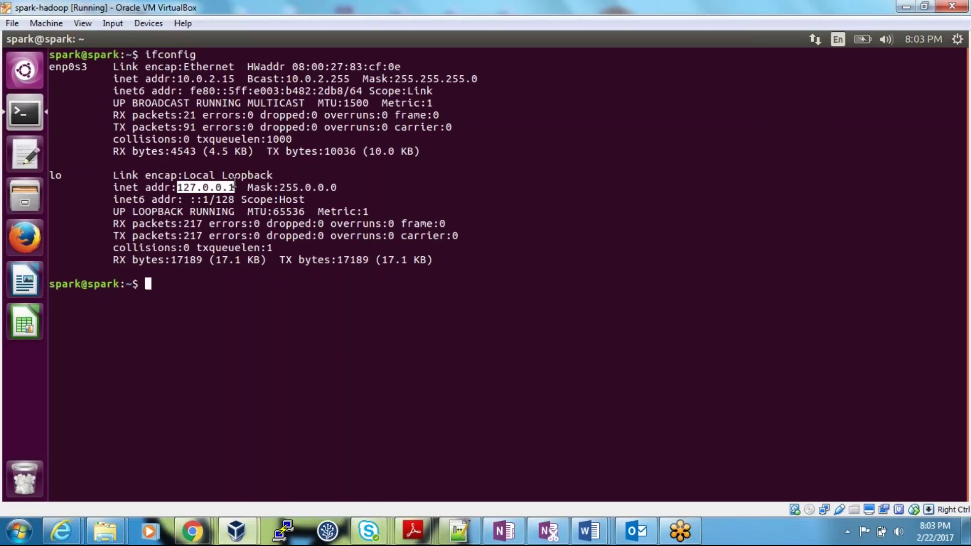
{"action": "left_click_drag", "start_coordinate": [177, 78], "coordinate": [234, 79]}
{"action": "left_click_drag", "start_coordinate": [177, 187], "coordinate": [234, 185]}
{"action": "left_click_drag", "start_coordinate": [178, 79], "coordinate": [233, 83]}
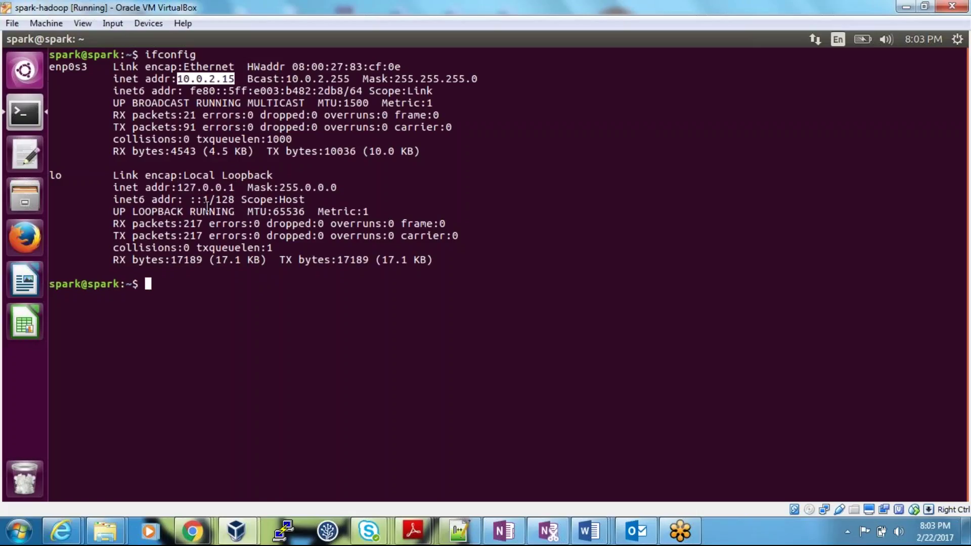
{"action": "left_click", "coordinate": [184, 84]}
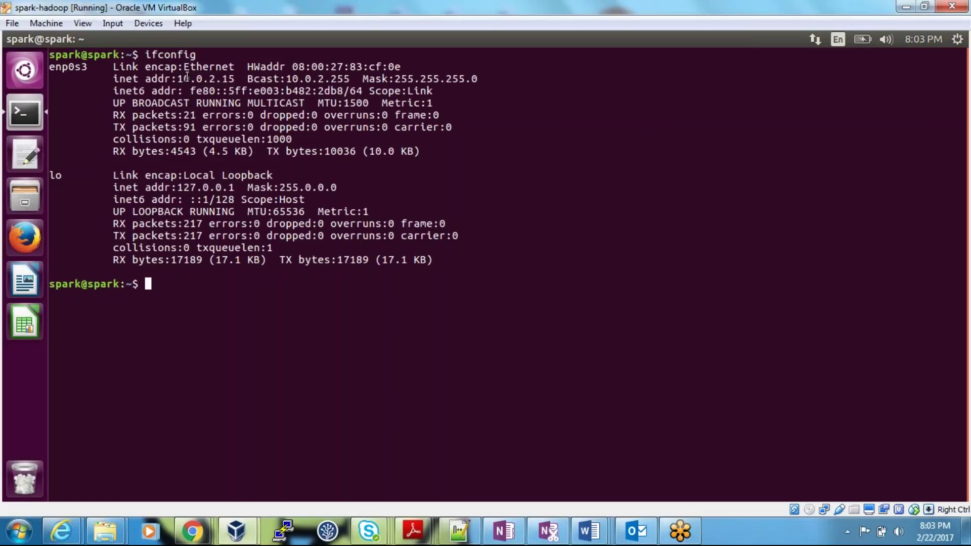
{"action": "left_click_drag", "start_coordinate": [178, 78], "coordinate": [234, 78]}
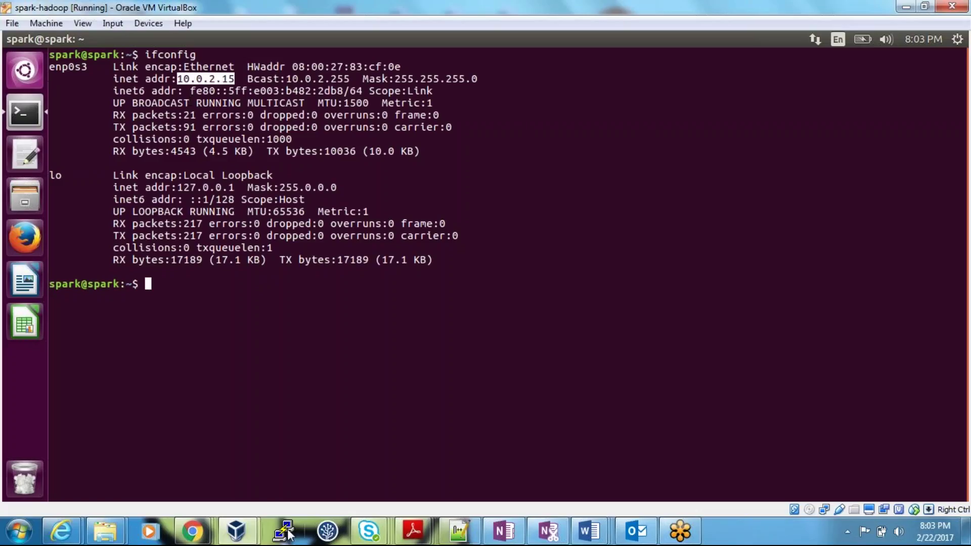
{"action": "left_click", "coordinate": [284, 530]}
Connect PuTTY over SSH port 22 to 10.0.2.15 and move the session window aside
{"action": "left_click", "coordinate": [523, 281]}
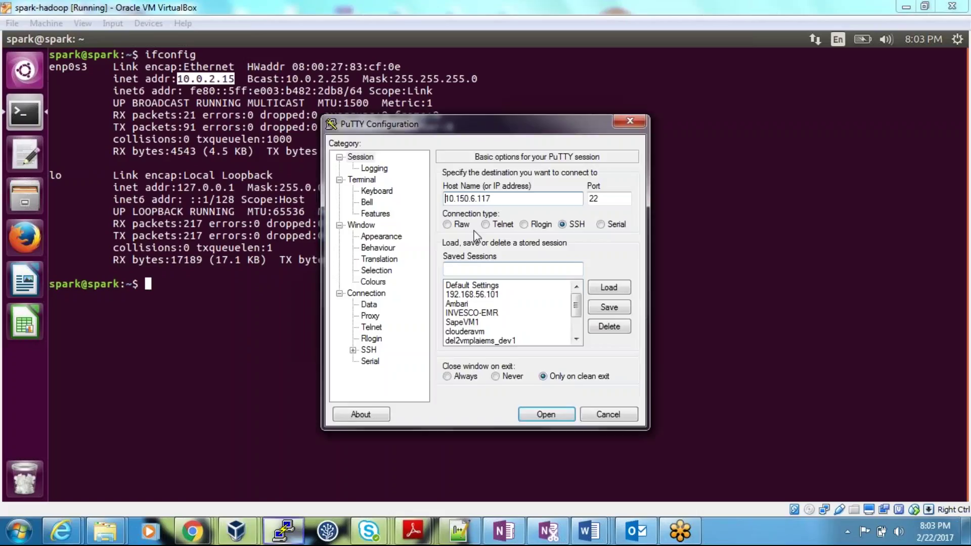
{"action": "type", "text": "10.0.2.15"}
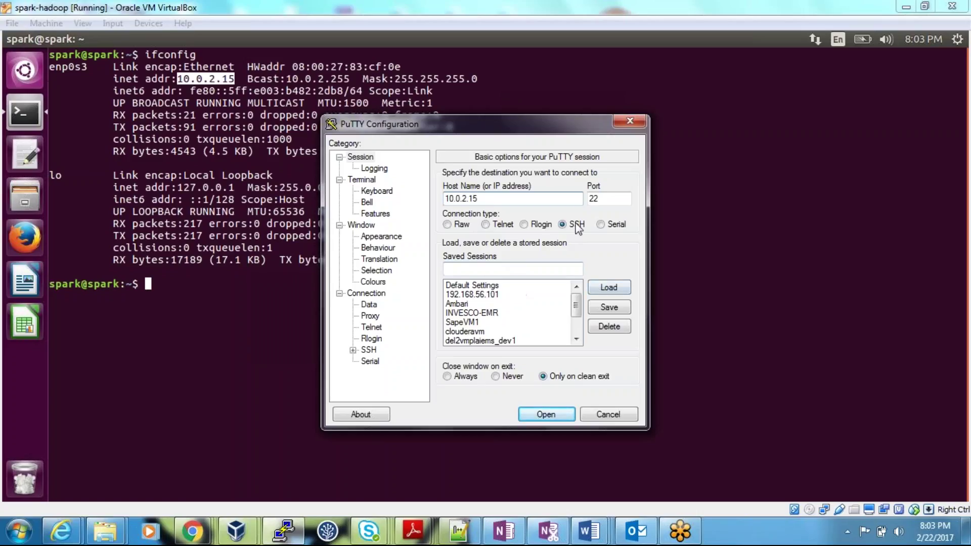
{"action": "left_click", "coordinate": [592, 198]}
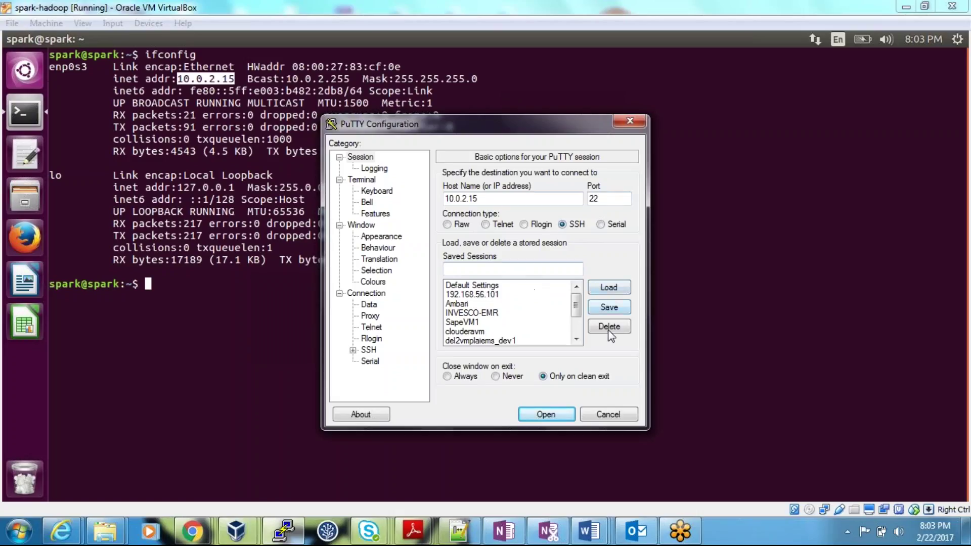
{"action": "left_click", "coordinate": [546, 414]}
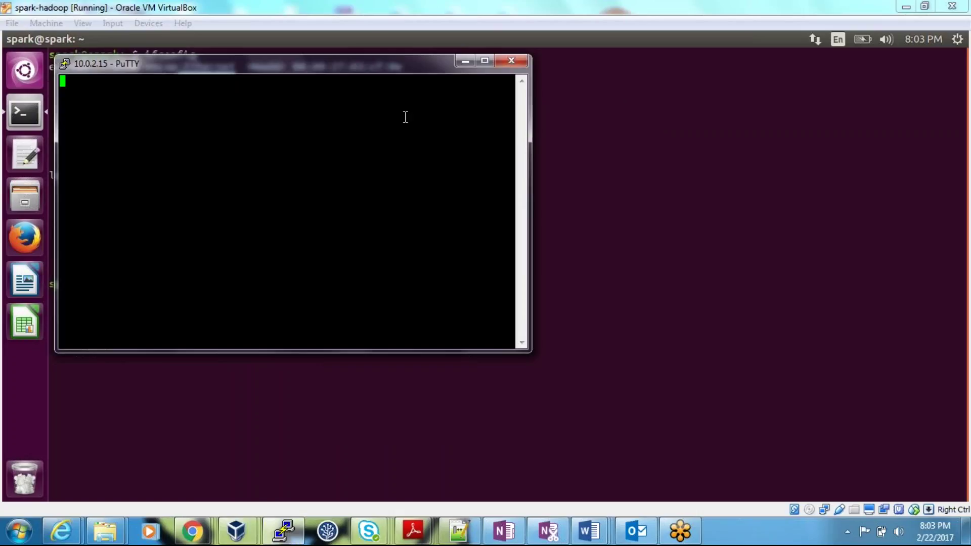
{"action": "left_click_drag", "start_coordinate": [375, 69], "coordinate": [512, 122]}
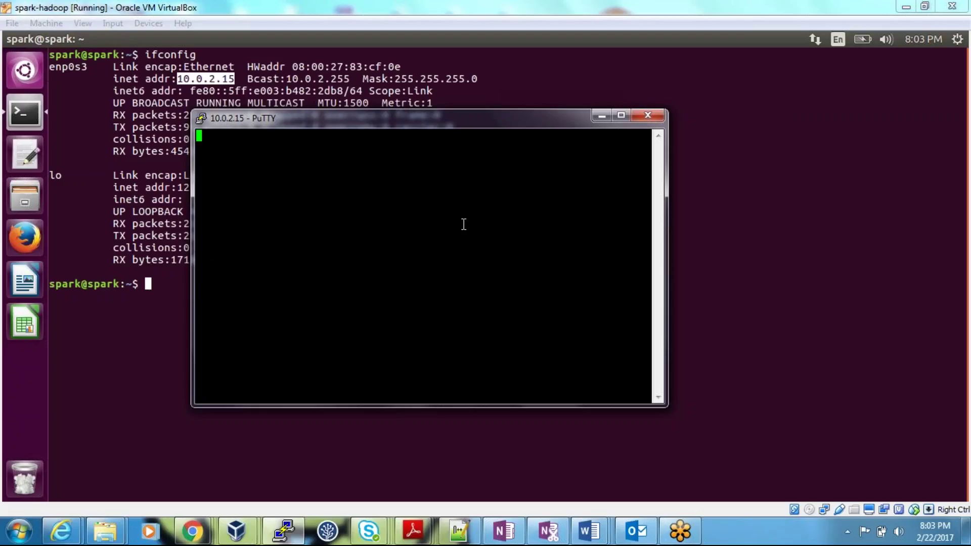
Close the PuTTY session to 10.0.2.15 and select the loopback address 127.0.0.1
{"action": "left_click", "coordinate": [651, 118]}
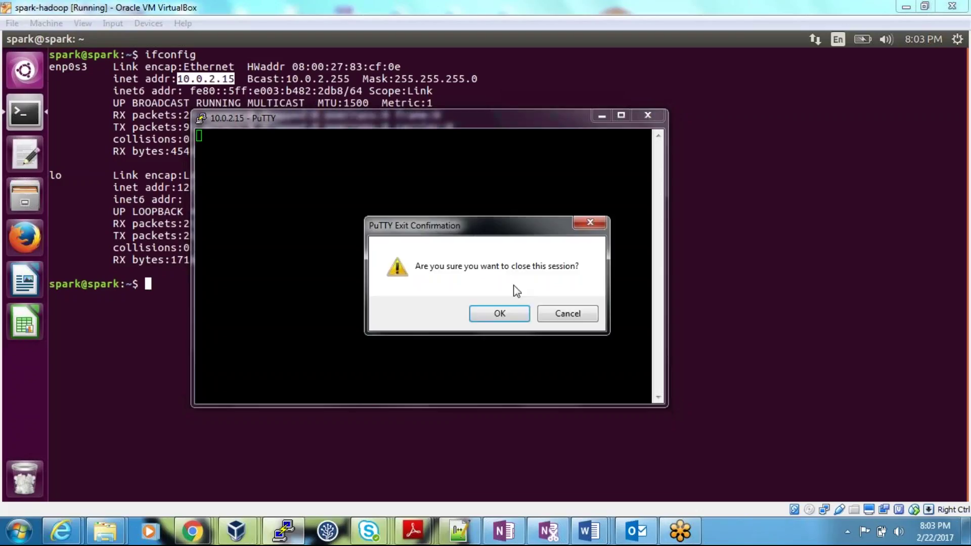
{"action": "left_click", "coordinate": [496, 312]}
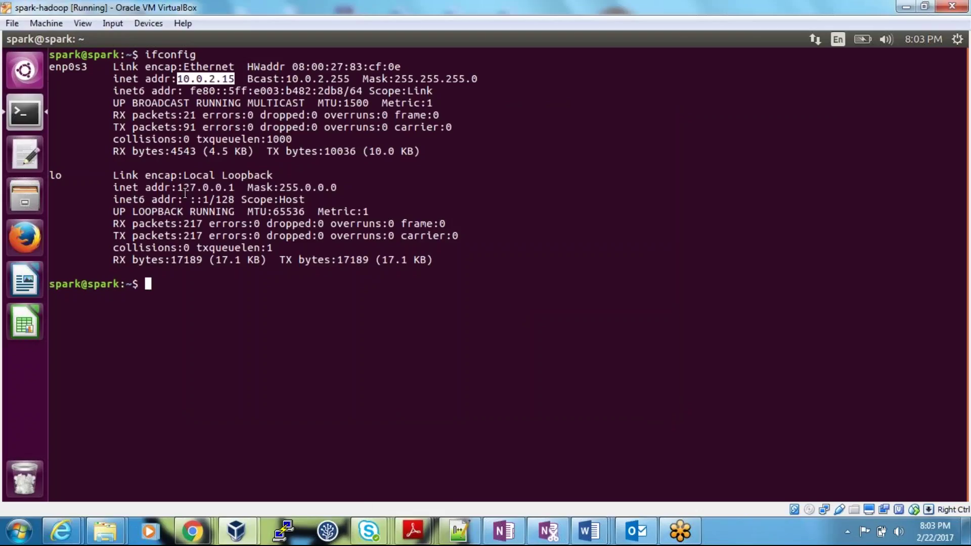
{"action": "left_click_drag", "start_coordinate": [178, 186], "coordinate": [241, 187]}
Attempt a PuTTY SSH connection to 127.0.0.1, then close it after the connection-refused error
{"action": "left_click", "coordinate": [283, 530]}
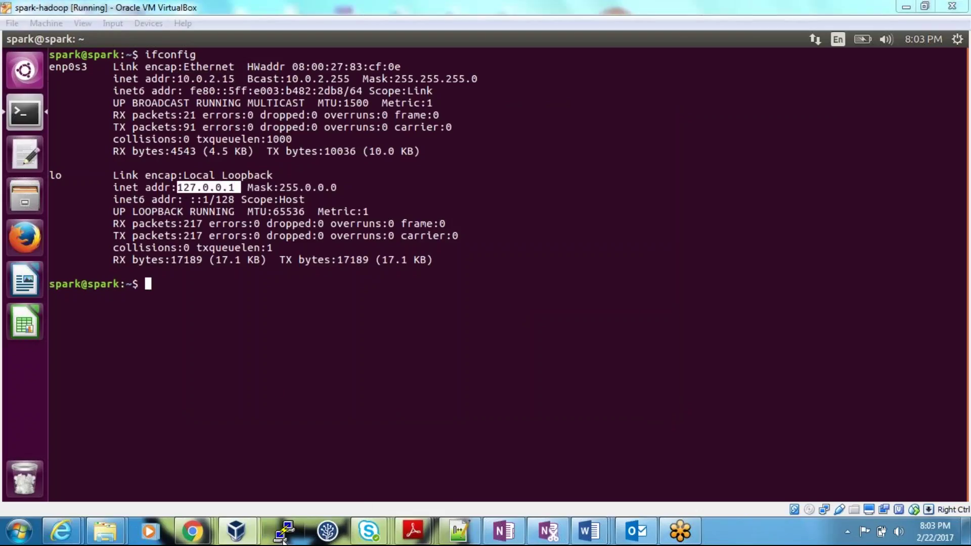
{"action": "left_click", "coordinate": [525, 278]}
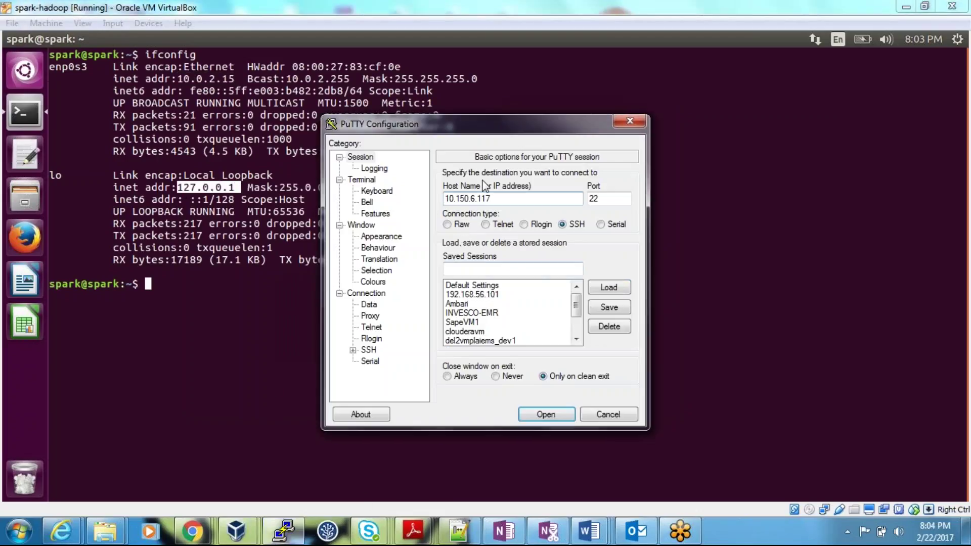
{"action": "left_click_drag", "start_coordinate": [510, 199], "coordinate": [425, 193]}
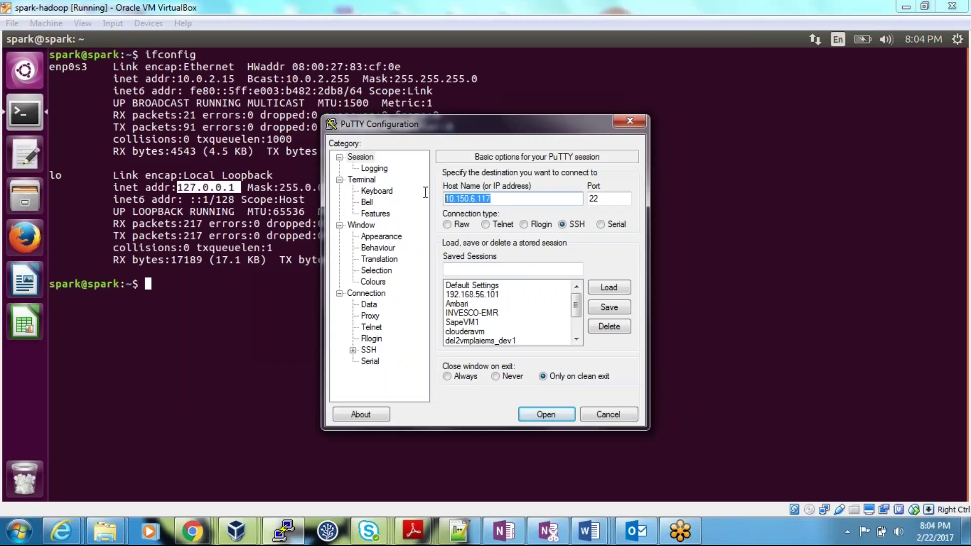
{"action": "type", "text": "127"}
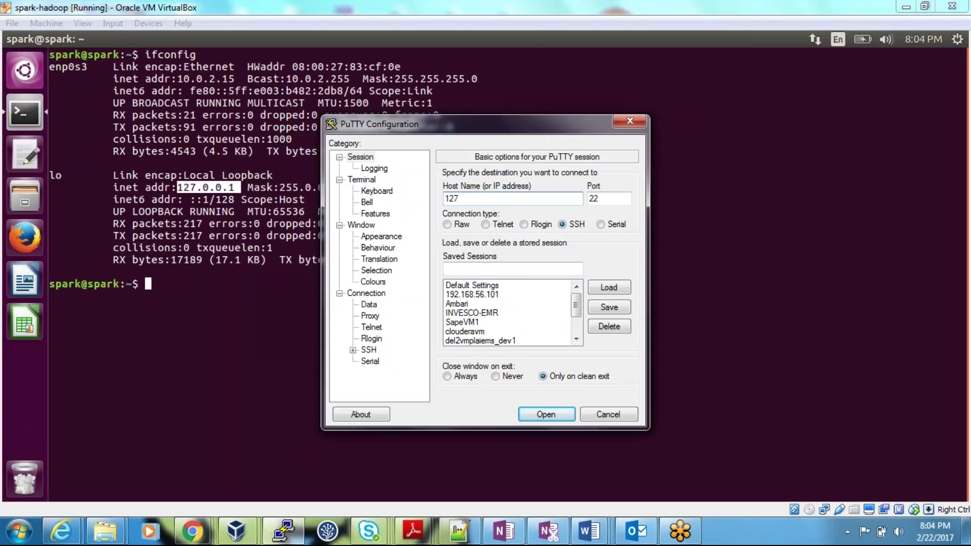
{"action": "type", "text": ".0.0.1"}
{"action": "left_click", "coordinate": [530, 414]}
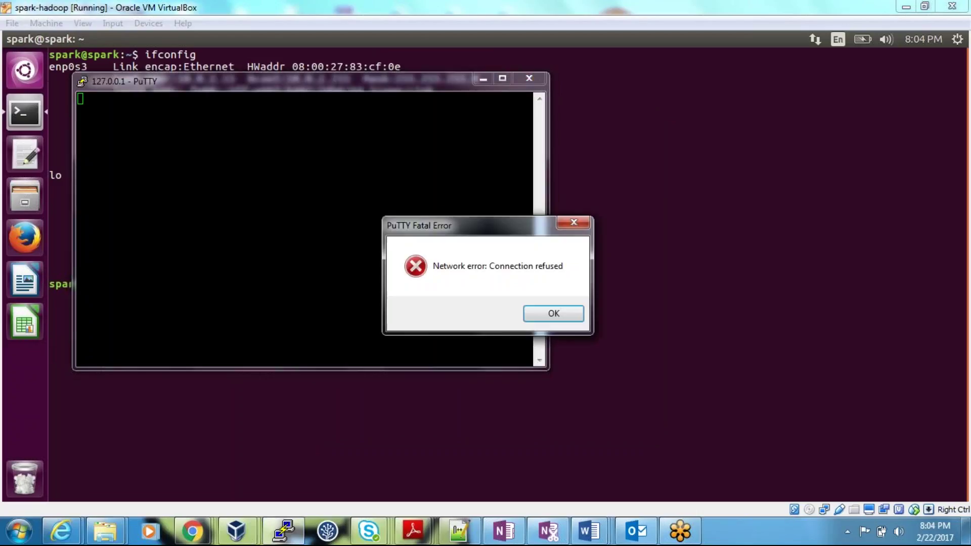
{"action": "left_click", "coordinate": [549, 314]}
{"action": "left_click", "coordinate": [529, 78]}
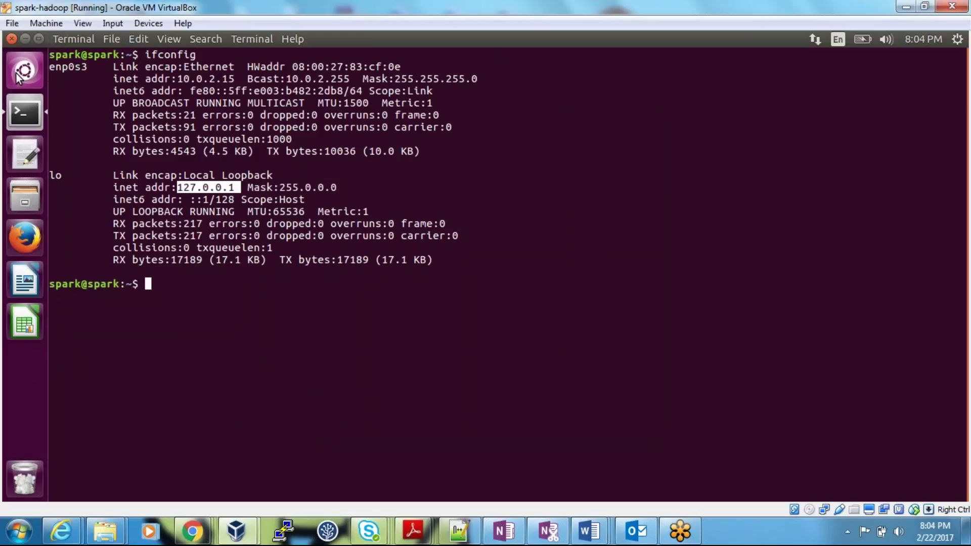
Close the guest terminal and recheck spark-hadoop's Network settings, still NAT on Adapter 1
{"action": "left_click", "coordinate": [12, 38]}
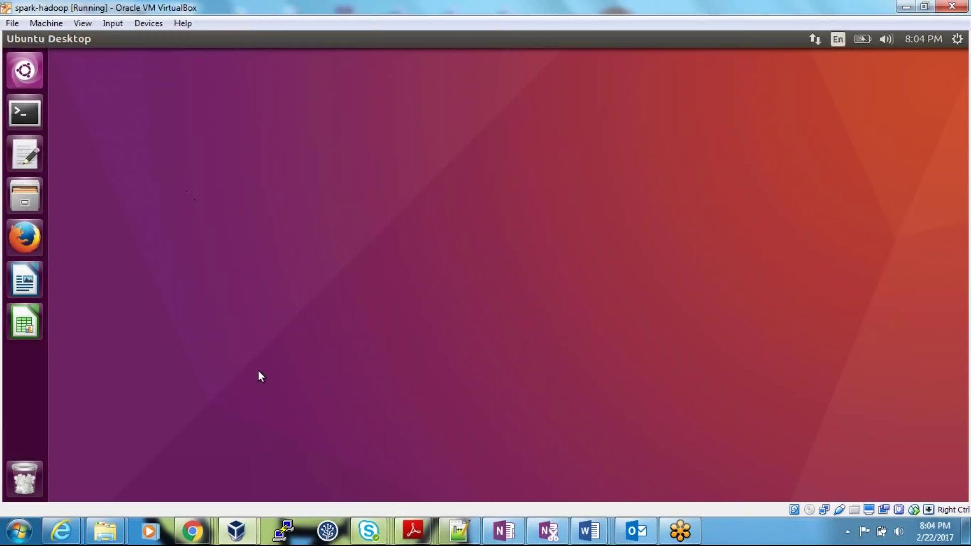
{"action": "mouse_move", "coordinate": [235, 530]}
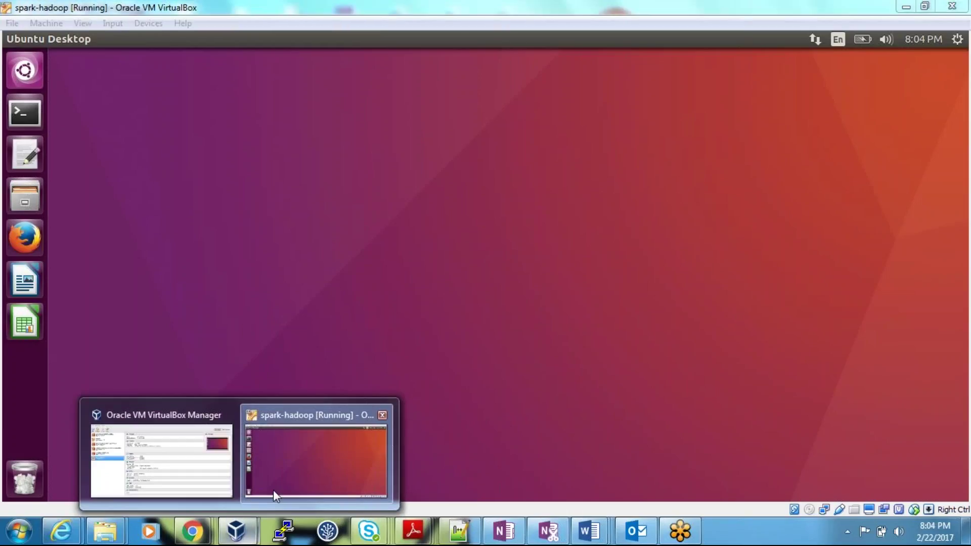
{"action": "left_click", "coordinate": [196, 472]}
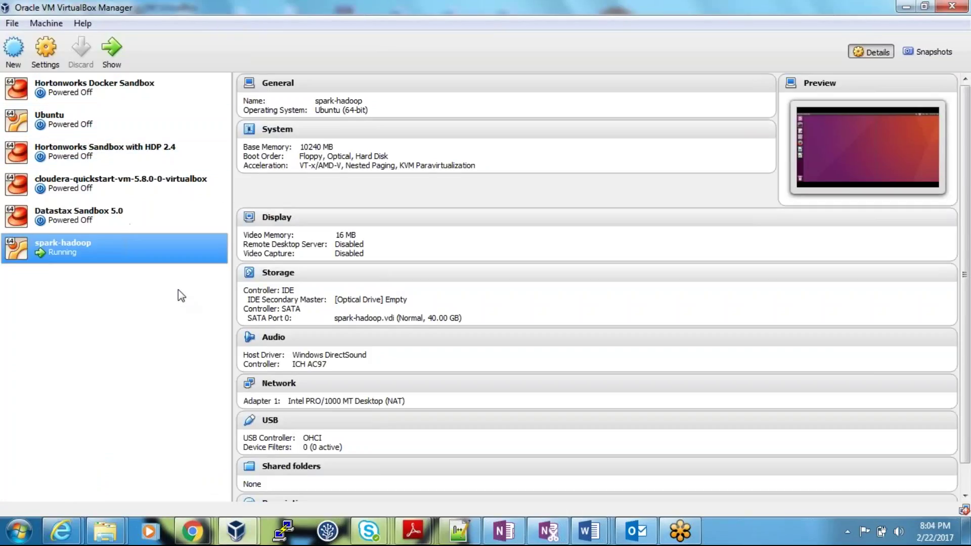
{"action": "right_click", "coordinate": [68, 247]}
{"action": "left_click", "coordinate": [106, 258]}
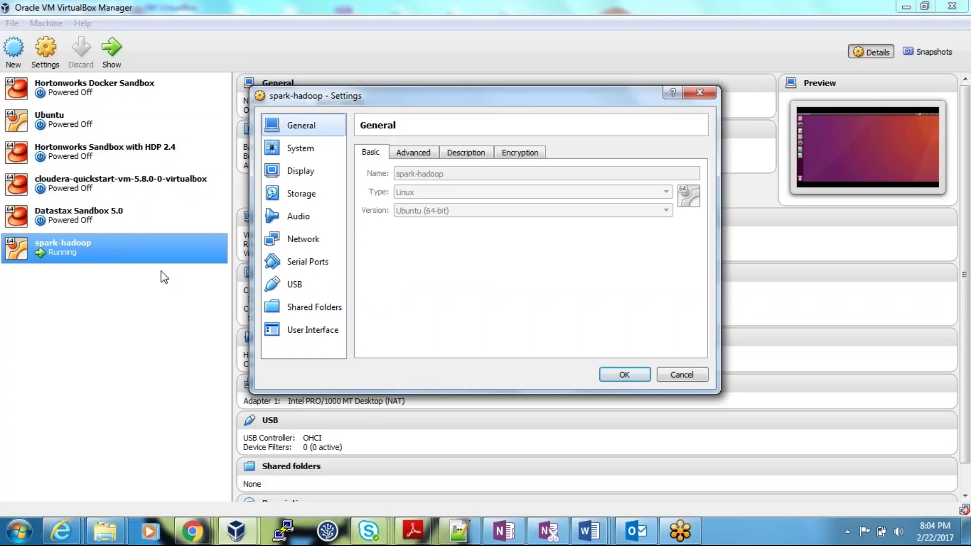
{"action": "left_click", "coordinate": [306, 241]}
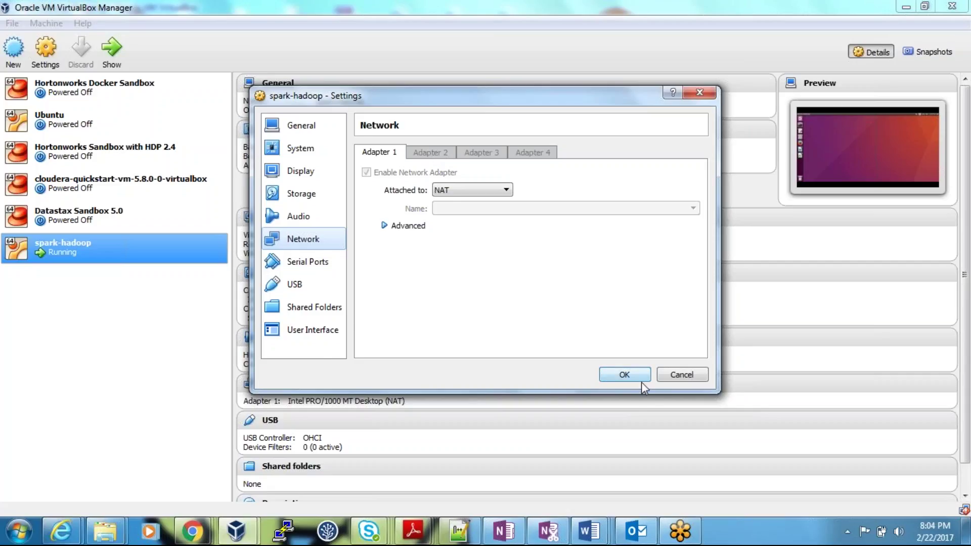
{"action": "left_click", "coordinate": [624, 374]}
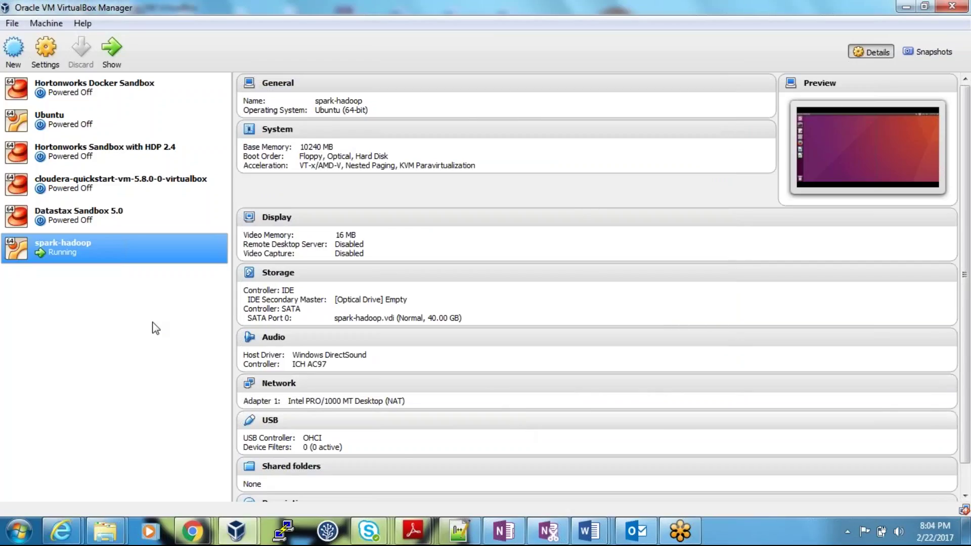
Close the running spark-hadoop VM window, choosing Power off the machine
{"action": "left_click", "coordinate": [243, 528]}
{"action": "left_click", "coordinate": [313, 460]}
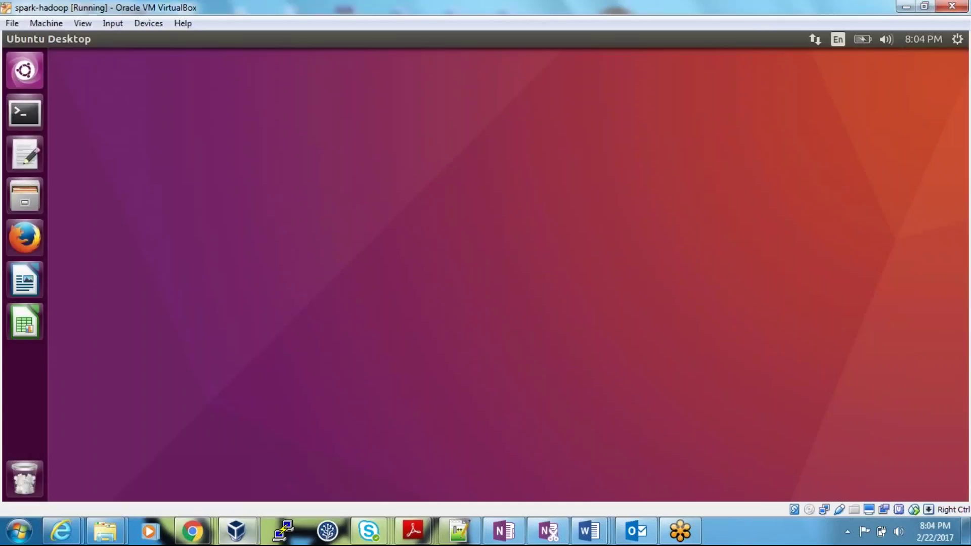
{"action": "left_click", "coordinate": [951, 6]}
{"action": "left_click", "coordinate": [445, 301]}
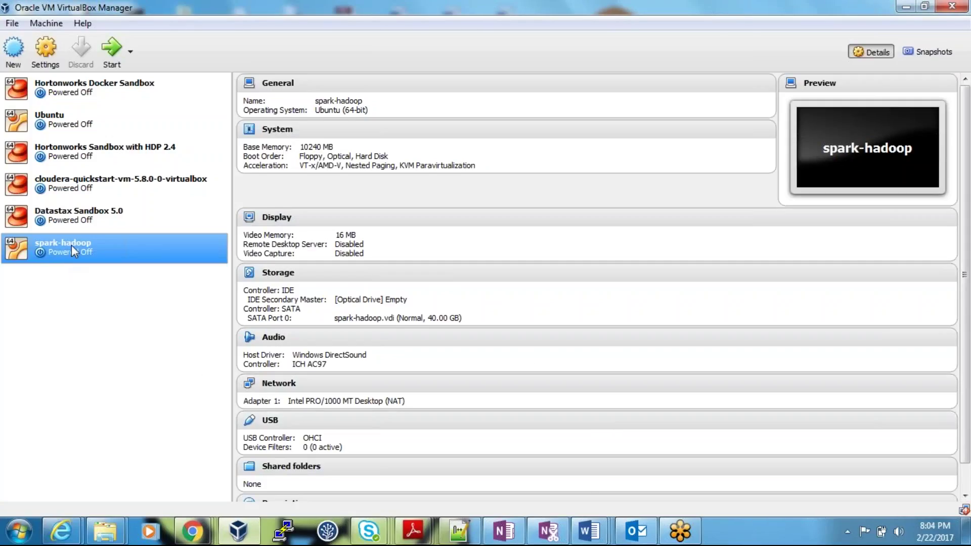
Enable Adapter 2 as Host-only on 'VirtualBox Host-Only Ethernet Adapter', save, and start spark-hadoop
{"action": "left_click", "coordinate": [45, 49]}
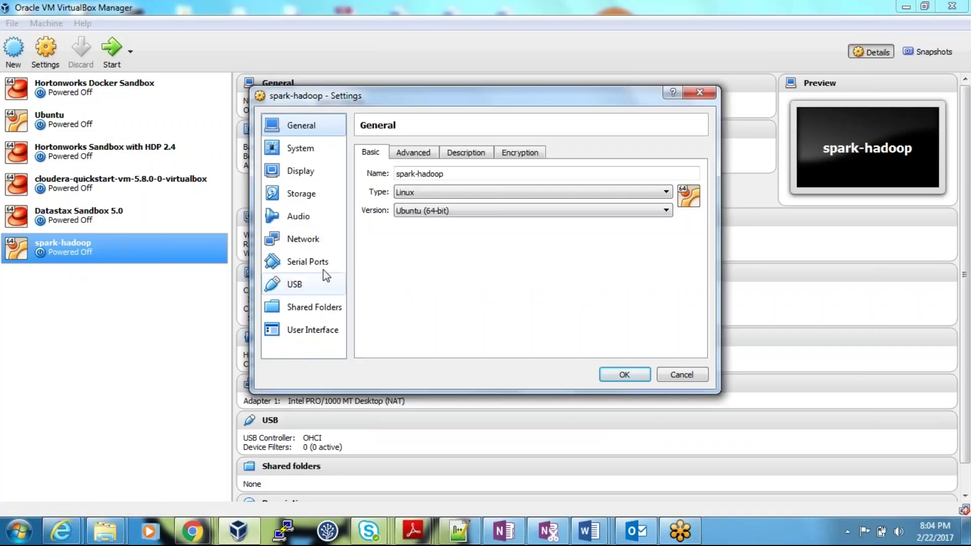
{"action": "left_click", "coordinate": [301, 242]}
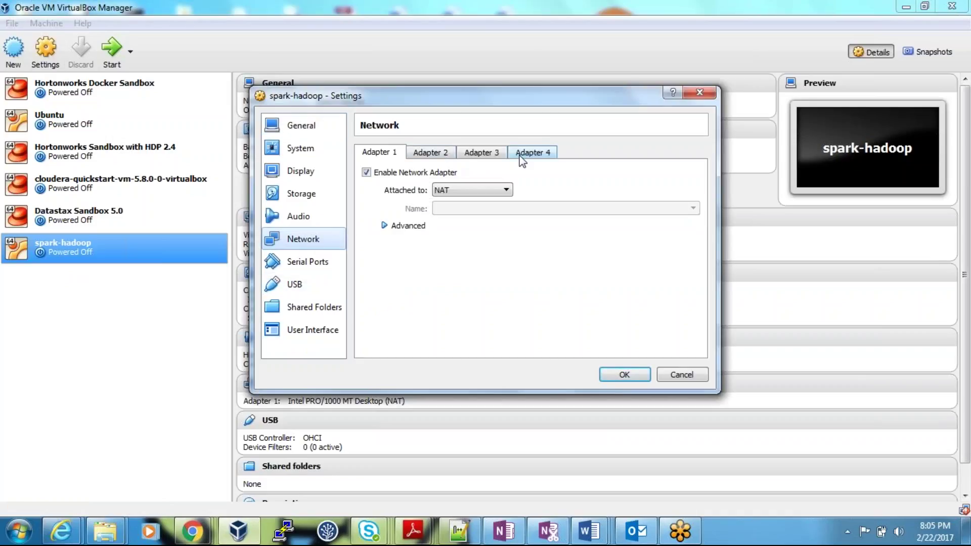
{"action": "left_click", "coordinate": [428, 158]}
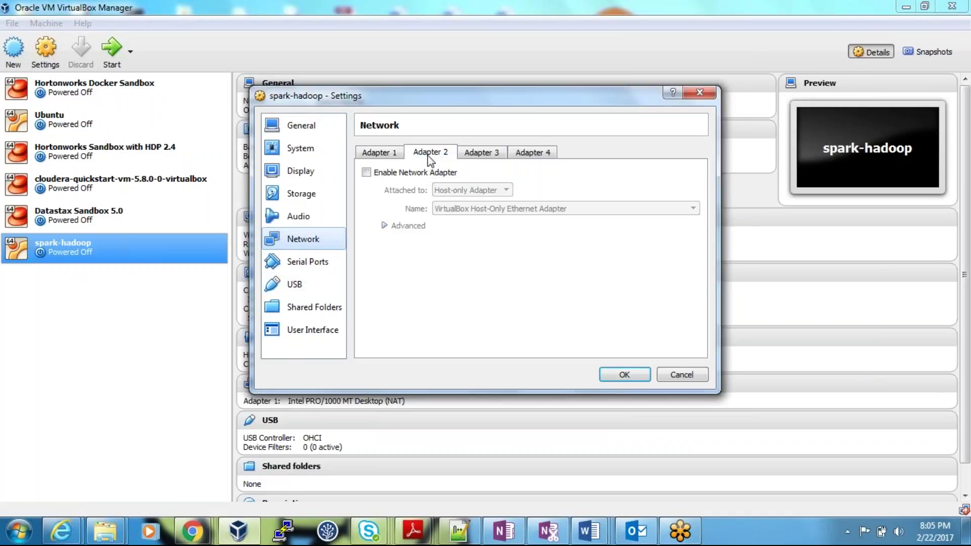
{"action": "left_click", "coordinate": [366, 173]}
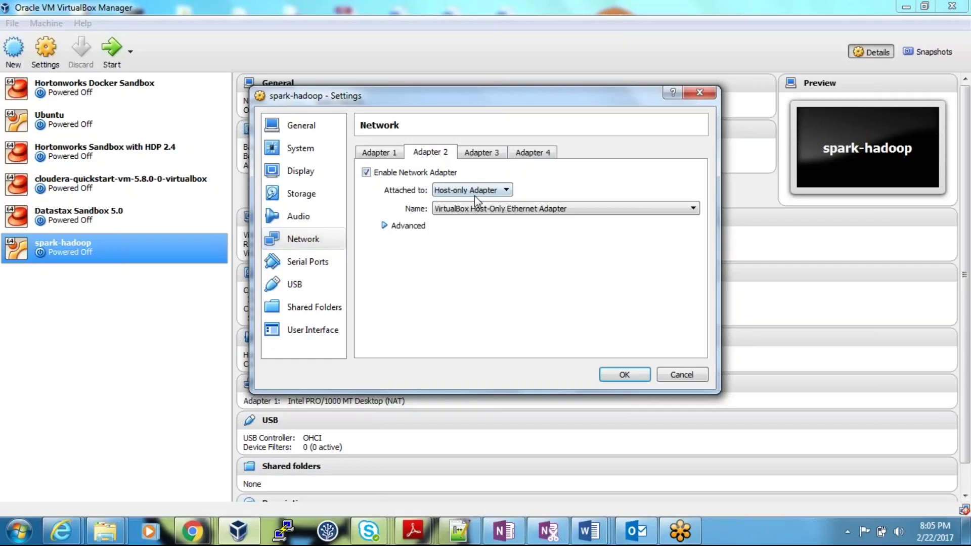
{"action": "left_click", "coordinate": [504, 191]}
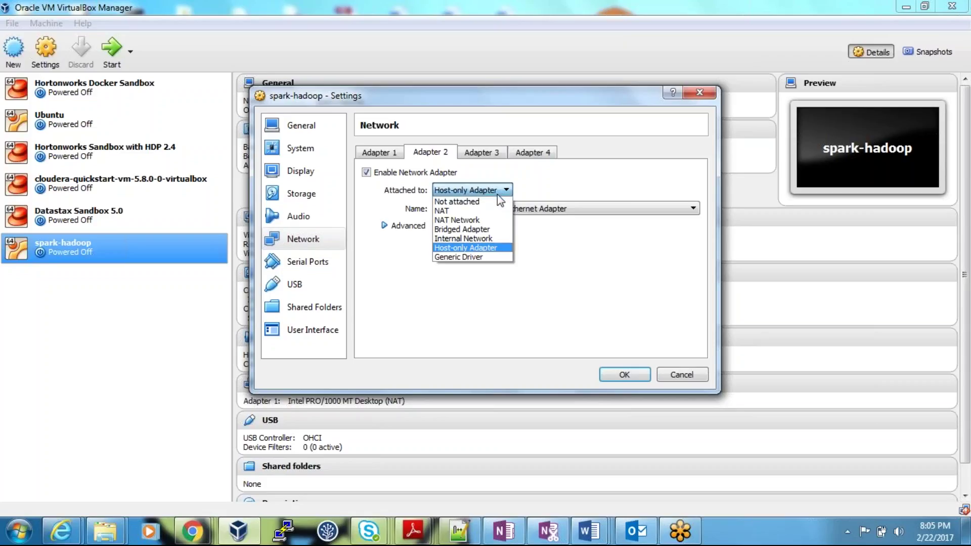
{"action": "left_click", "coordinate": [469, 250]}
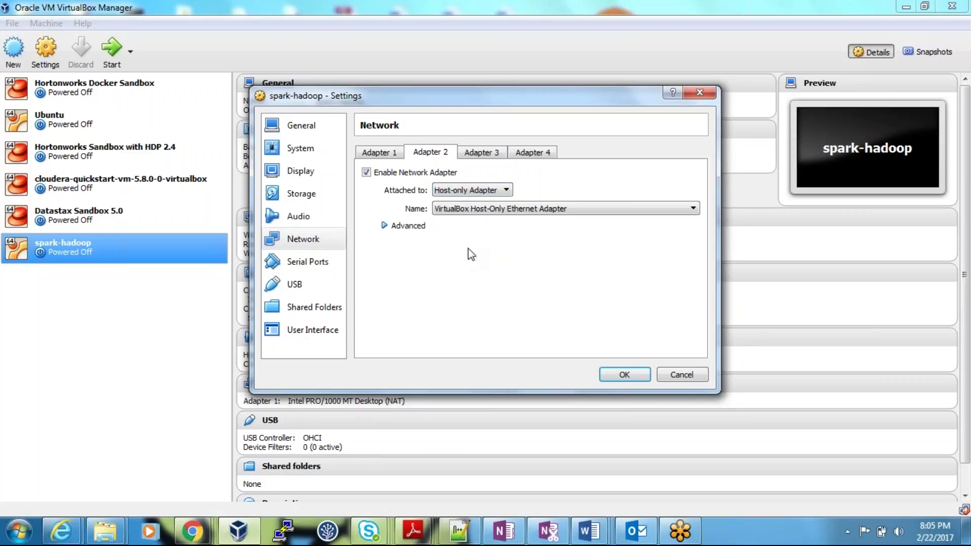
{"action": "left_click", "coordinate": [491, 212]}
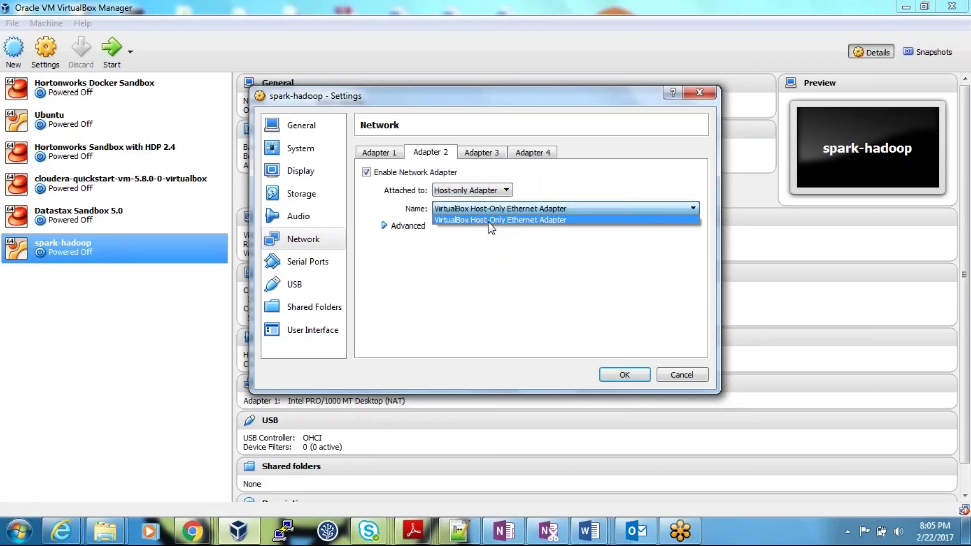
{"action": "left_click", "coordinate": [555, 220]}
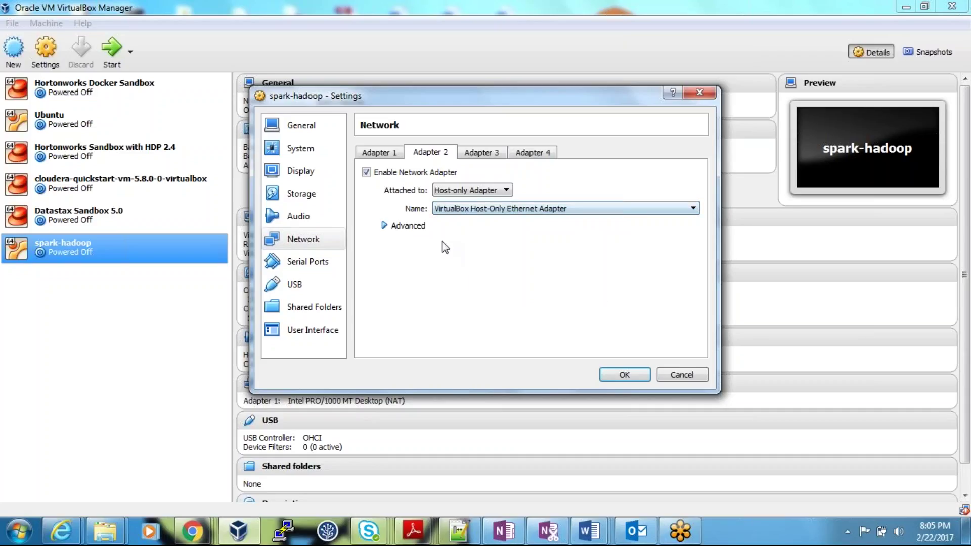
{"action": "left_click", "coordinate": [463, 209]}
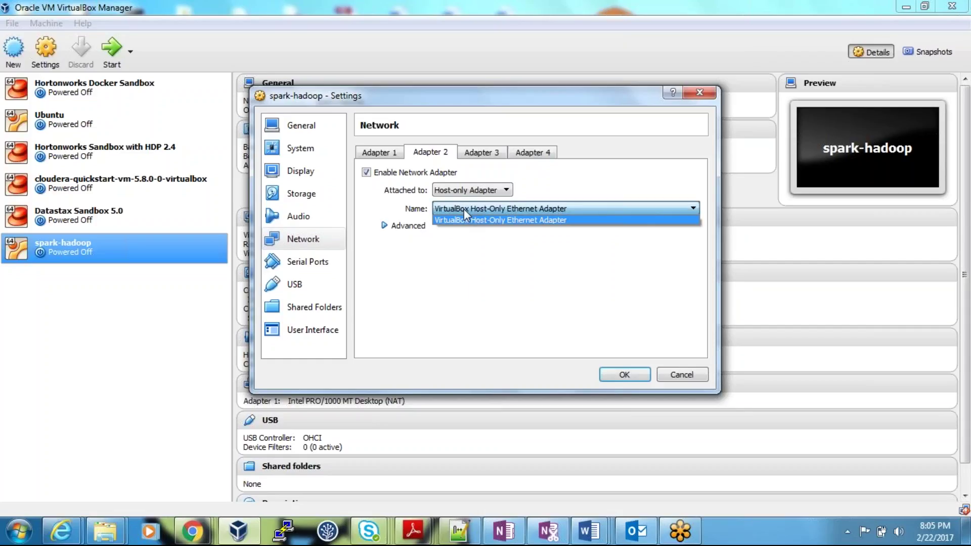
{"action": "left_click", "coordinate": [460, 223]}
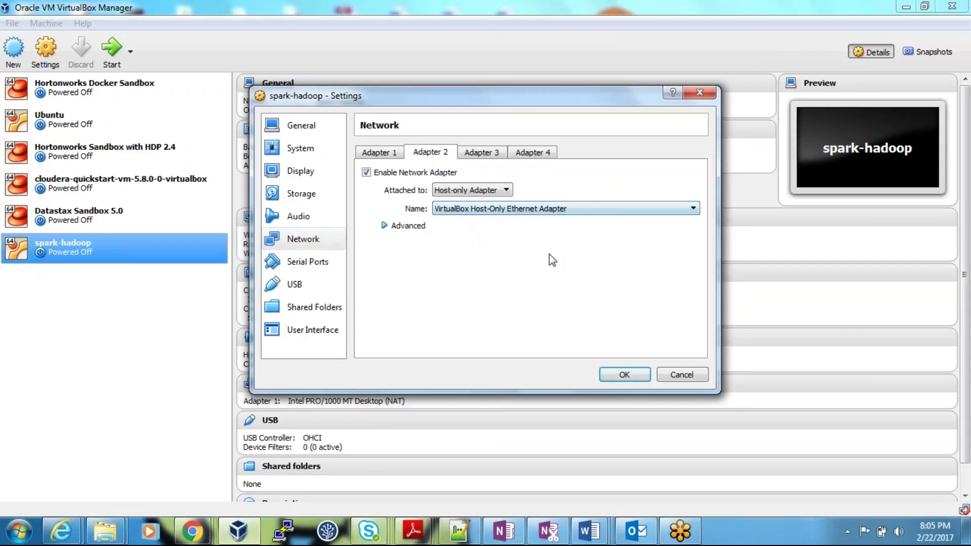
{"action": "left_click", "coordinate": [614, 373]}
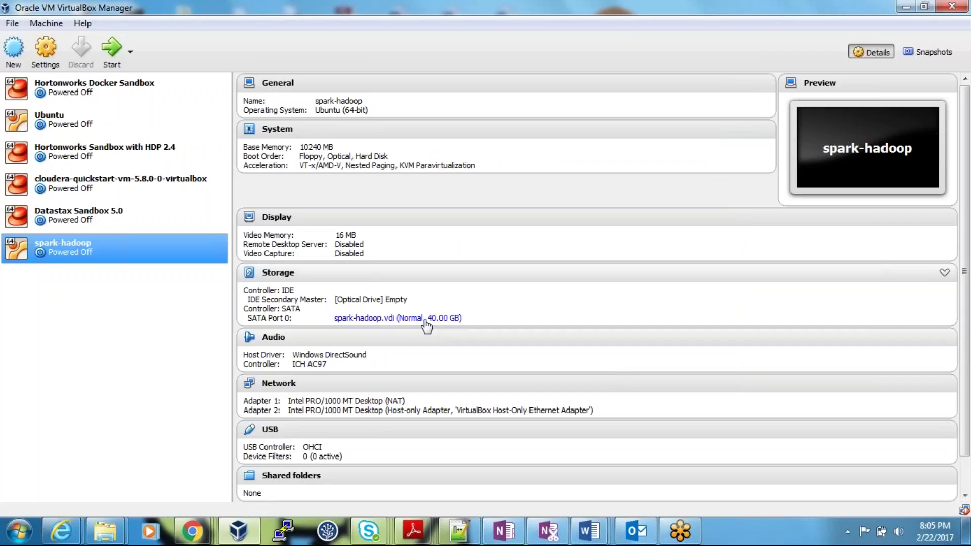
{"action": "double_click", "coordinate": [77, 249]}
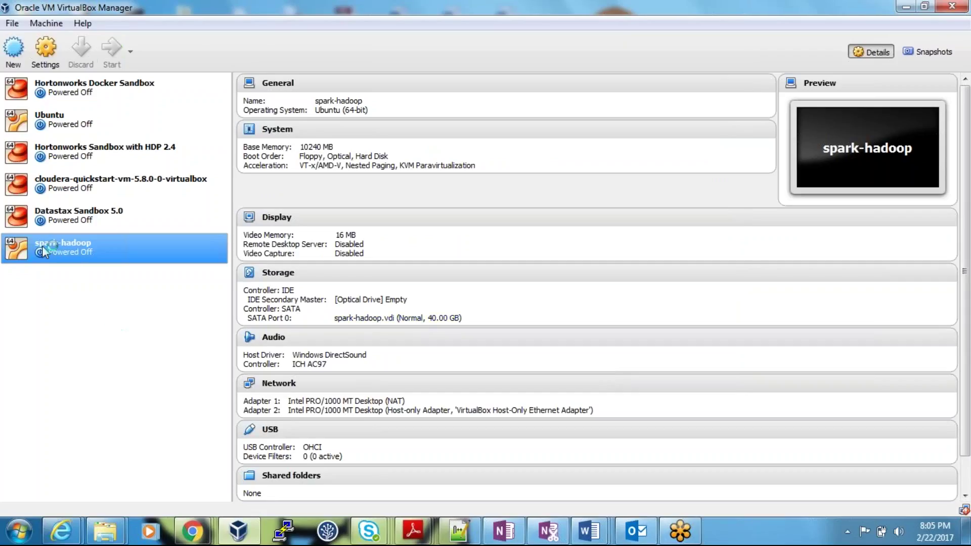
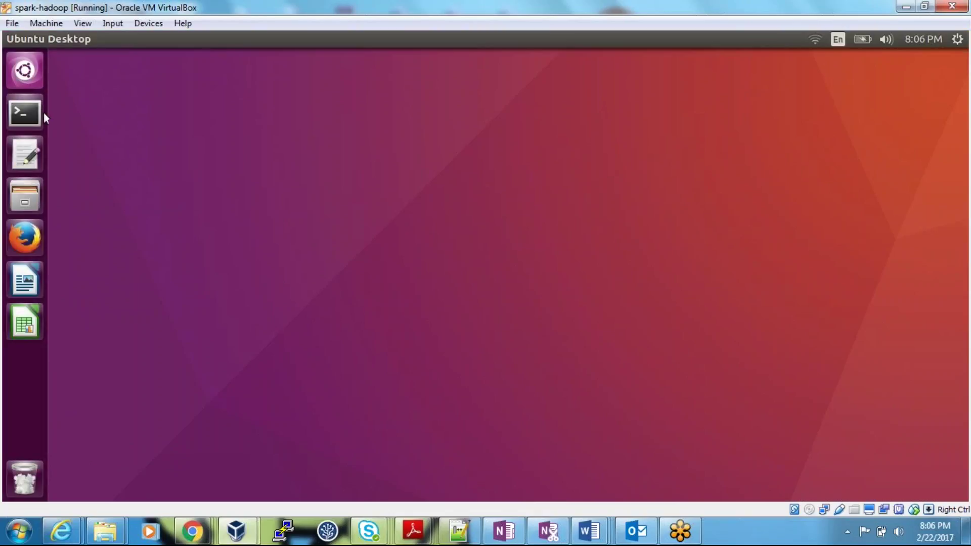
Run ifconfig in a maximized guest terminal and select enp0s8's address 192.168.56.102
{"action": "left_click", "coordinate": [30, 114]}
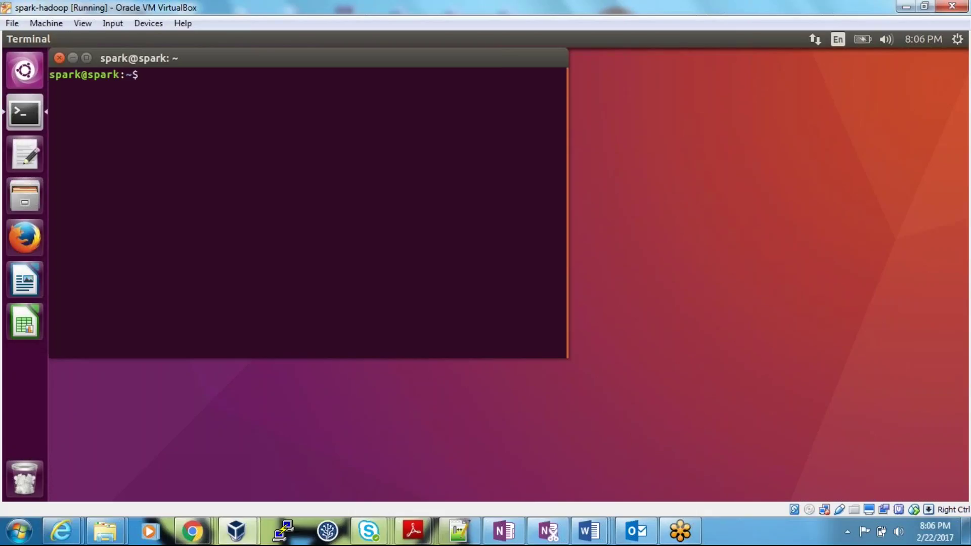
{"action": "double_click", "coordinate": [84, 58]}
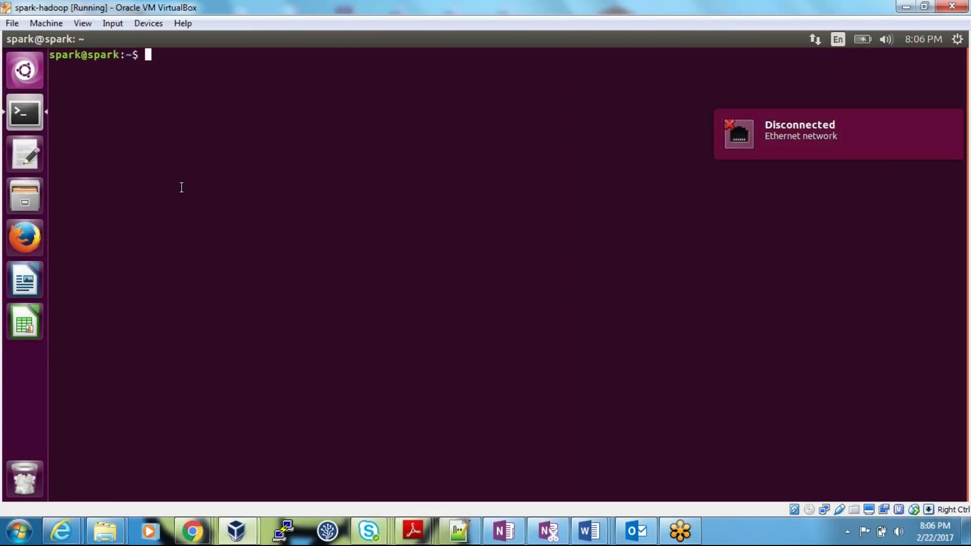
{"action": "type", "text": "ifconfig"}
{"action": "key", "text": "Return"}
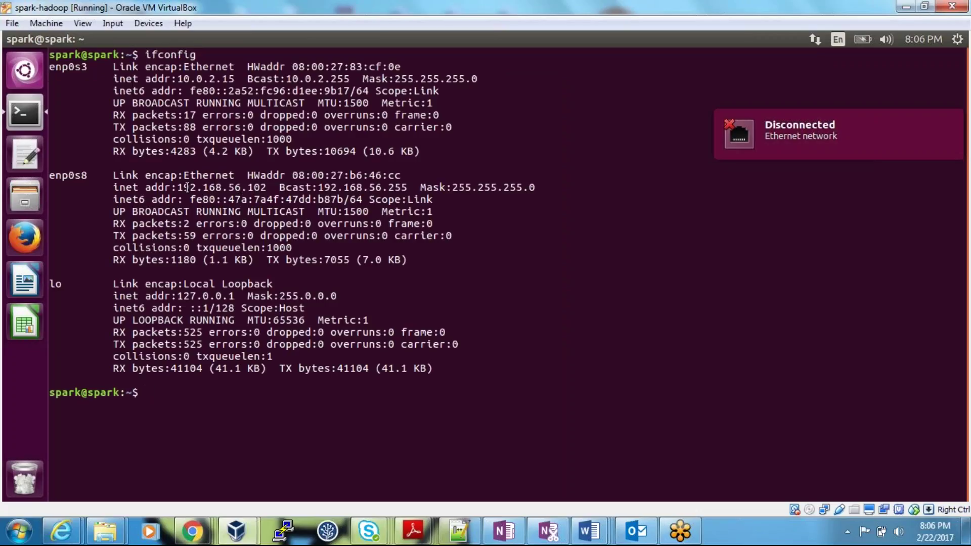
{"action": "left_click_drag", "start_coordinate": [177, 187], "coordinate": [264, 187]}
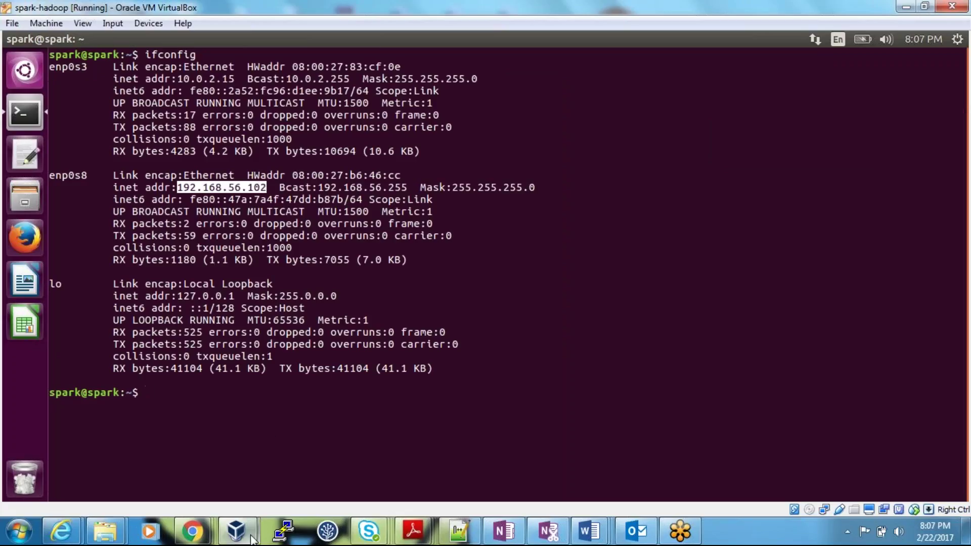
Verify spark-hadoop's Adapter 1 is still NAT, then cancel back to the guest terminal
{"action": "mouse_move", "coordinate": [236, 530]}
{"action": "left_click", "coordinate": [160, 452]}
{"action": "right_click", "coordinate": [102, 246]}
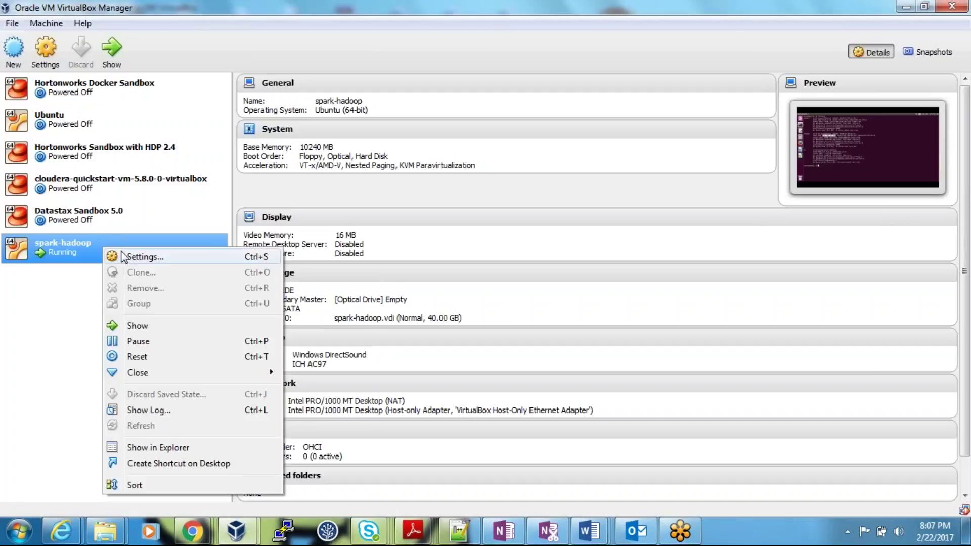
{"action": "left_click", "coordinate": [176, 259]}
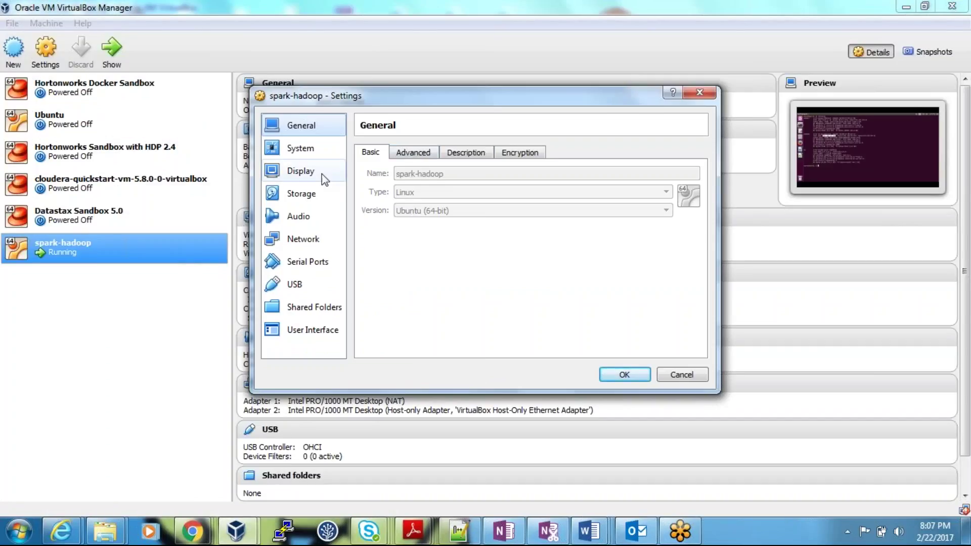
{"action": "left_click", "coordinate": [304, 238]}
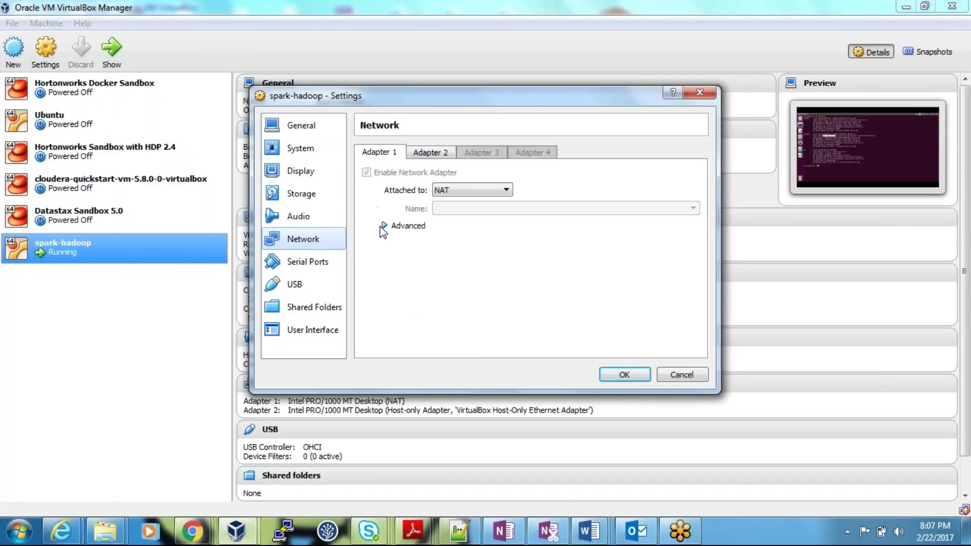
{"action": "left_click", "coordinate": [455, 190]}
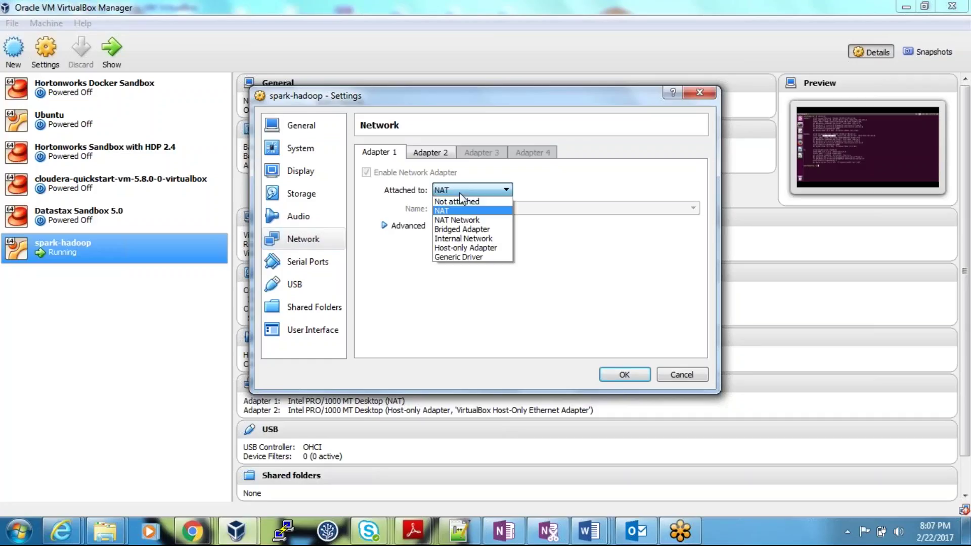
{"action": "left_click", "coordinate": [565, 275]}
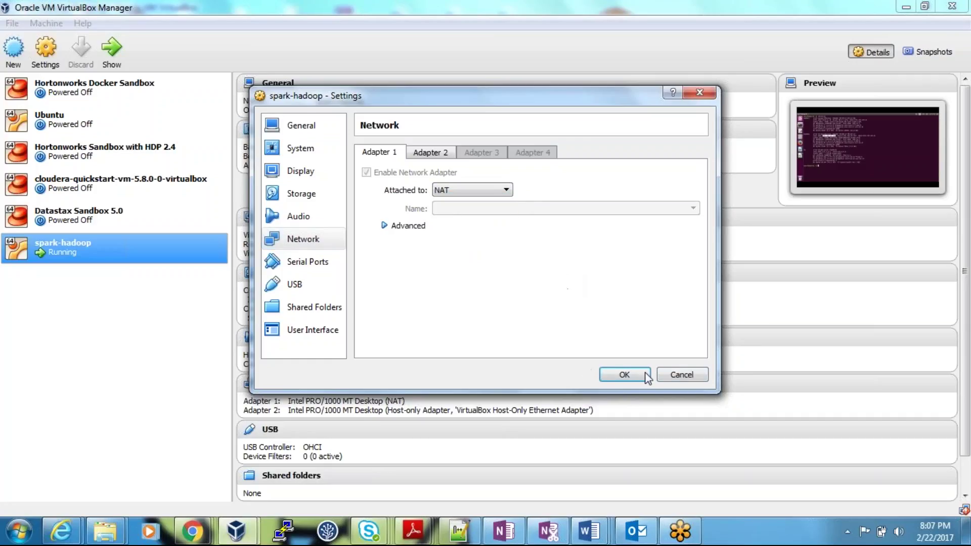
{"action": "left_click", "coordinate": [683, 375]}
{"action": "mouse_move", "coordinate": [242, 529]}
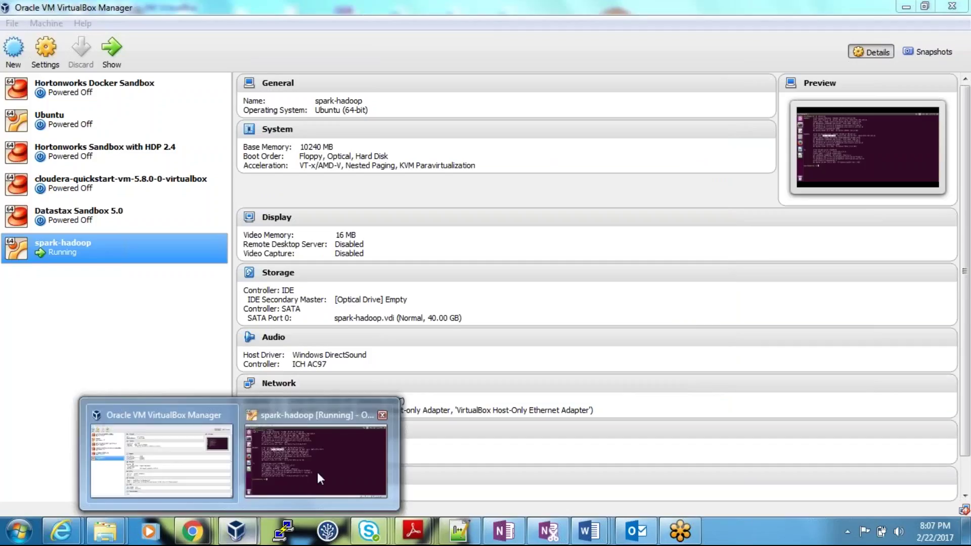
{"action": "left_click", "coordinate": [317, 472]}
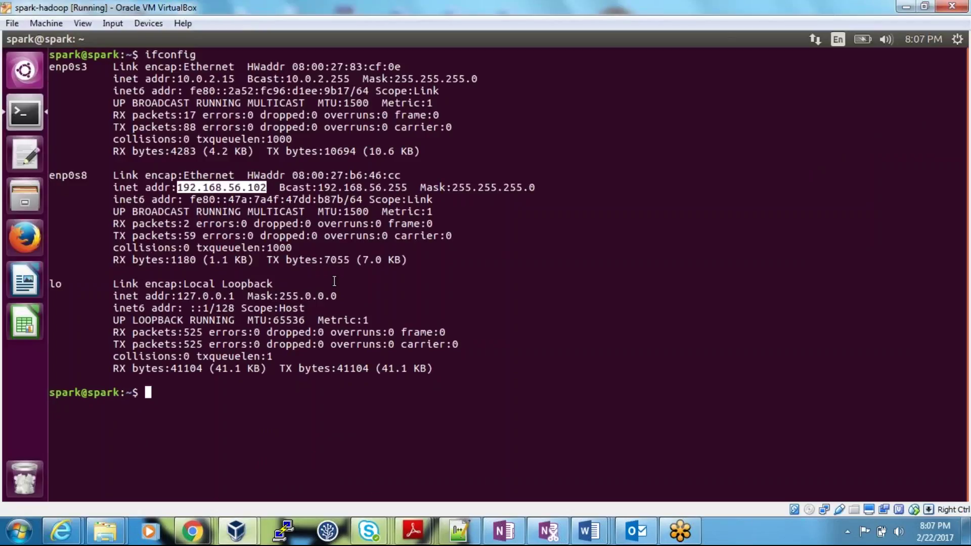
Check that spark-hadoop's Adapter 2 is the Host-only Adapter, then close Settings with OK
{"action": "mouse_move", "coordinate": [236, 530]}
{"action": "left_click", "coordinate": [174, 474]}
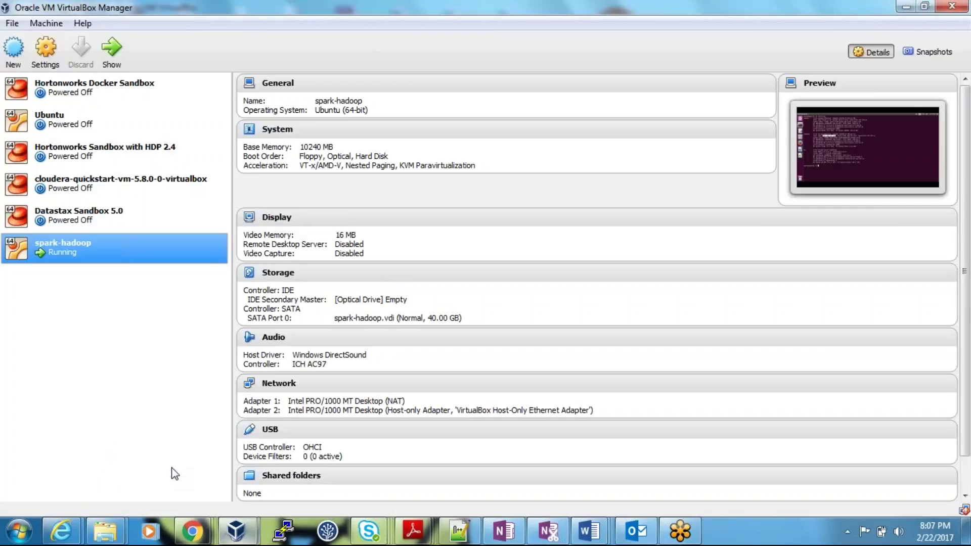
{"action": "right_click", "coordinate": [102, 247]}
{"action": "left_click", "coordinate": [126, 256]}
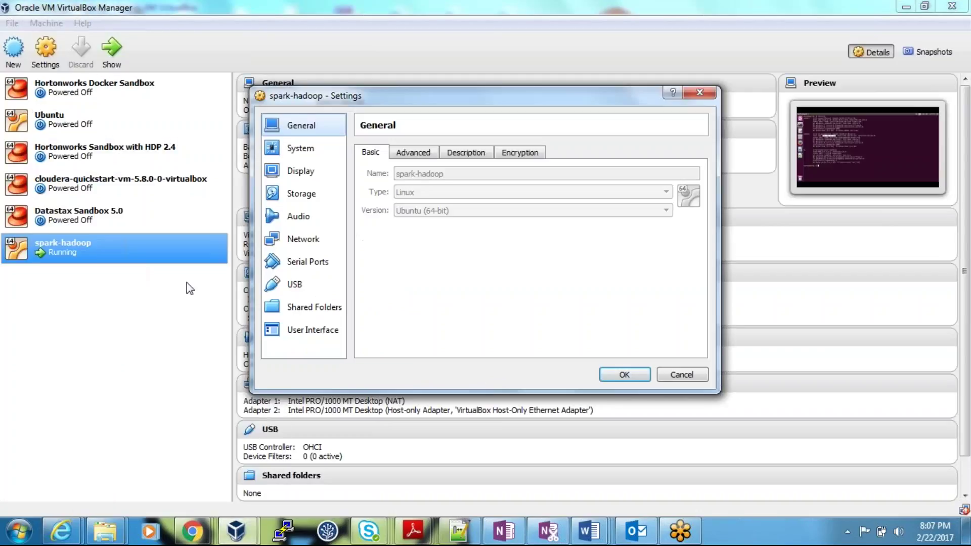
{"action": "left_click", "coordinate": [317, 238]}
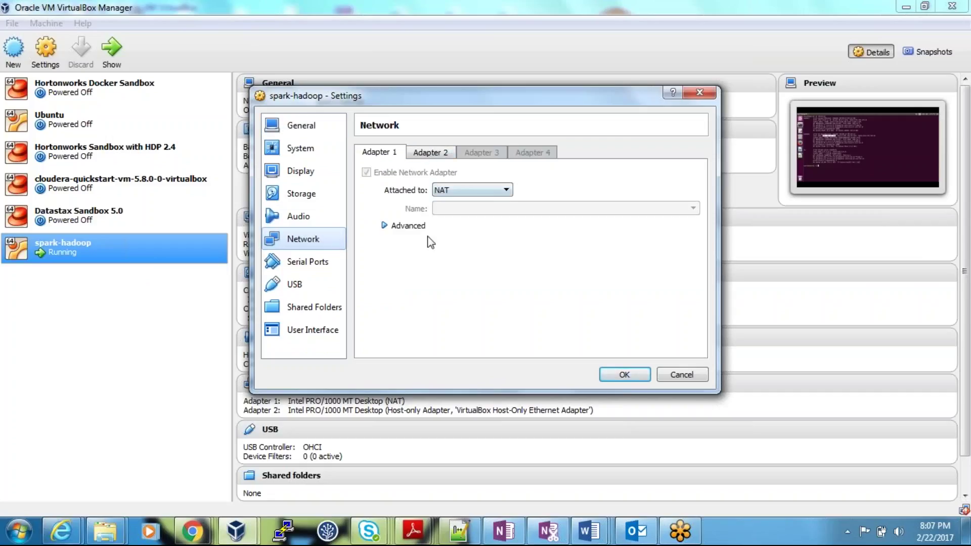
{"action": "left_click", "coordinate": [431, 153]}
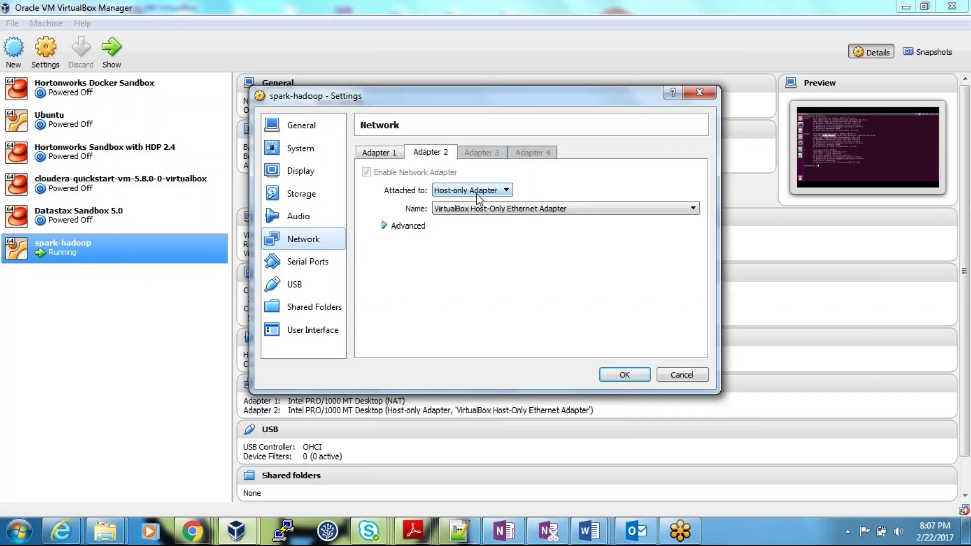
{"action": "left_click", "coordinate": [624, 375]}
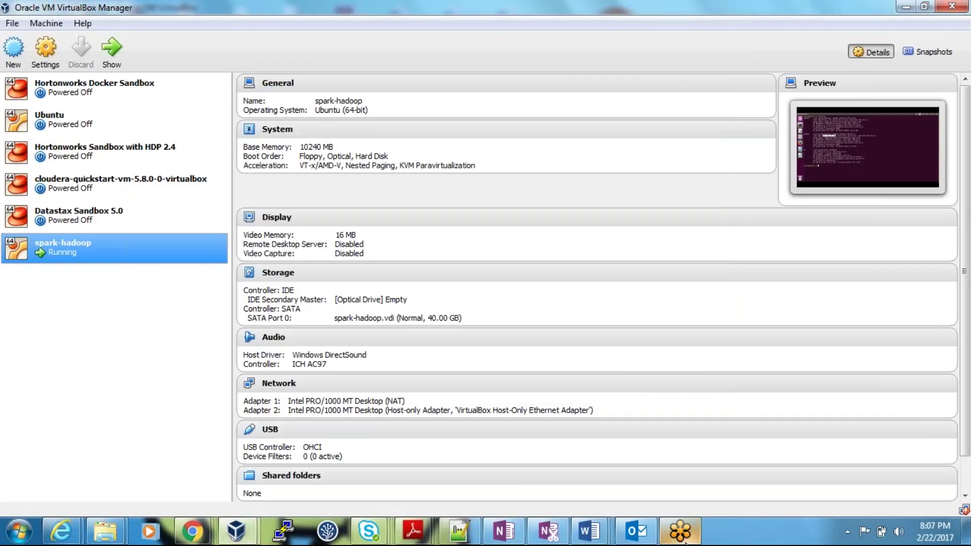
{"action": "left_click", "coordinate": [238, 540]}
Launch PuTTY on the Windows host, allowing putty.exe to run
{"action": "left_click", "coordinate": [334, 451]}
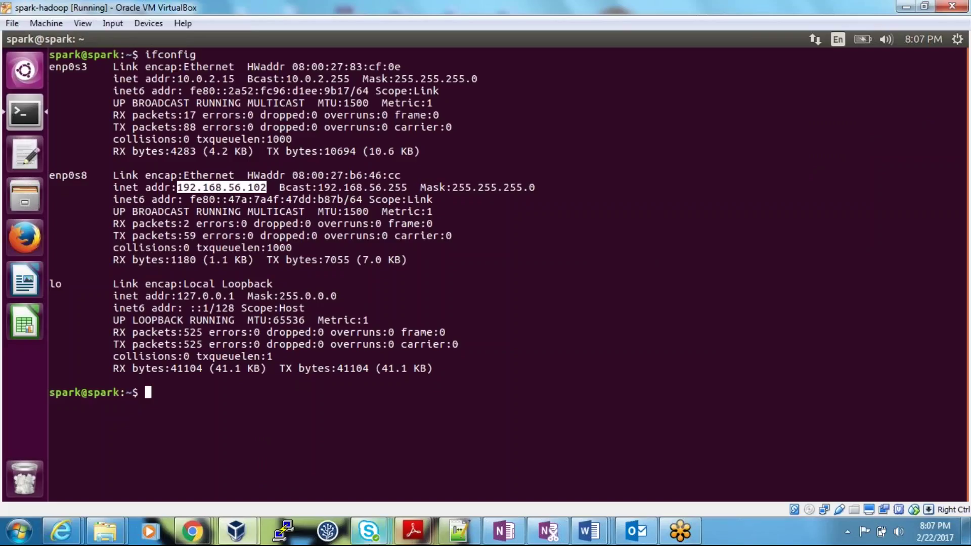
{"action": "left_click", "coordinate": [283, 531]}
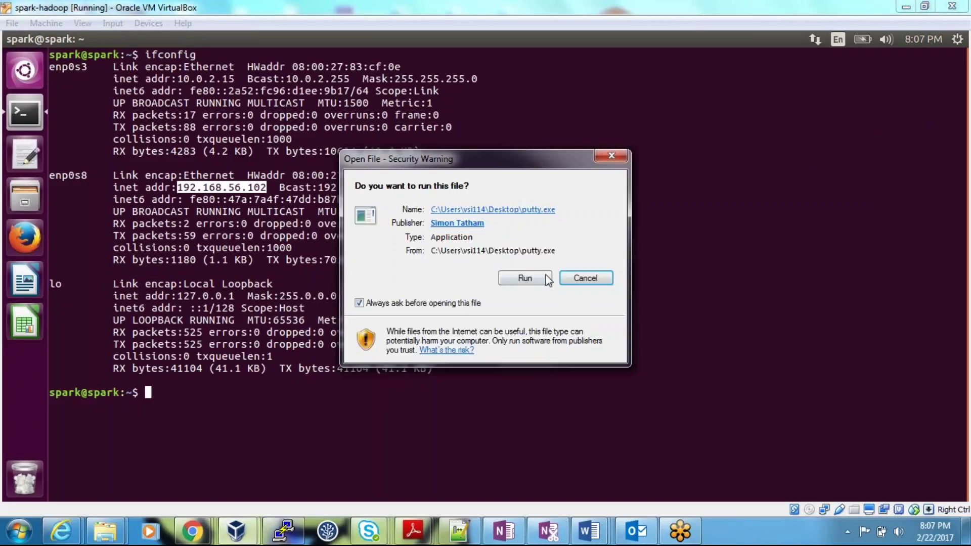
{"action": "left_click", "coordinate": [524, 278]}
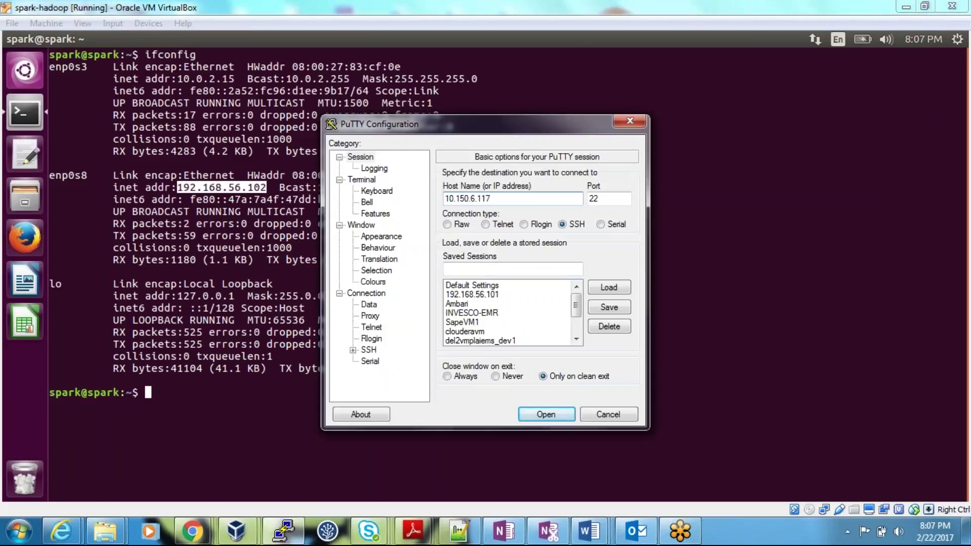
Save host 192.168.56.102 as session spark2 and open the SSH connection
{"action": "type", "text": "192.168.56.102"}
{"action": "left_click", "coordinate": [517, 269]}
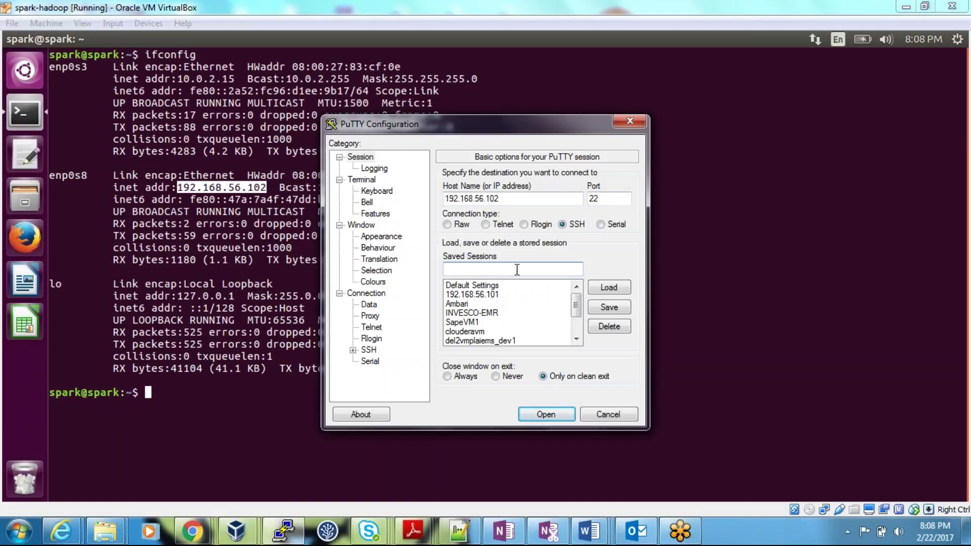
{"action": "type", "text": "spark"}
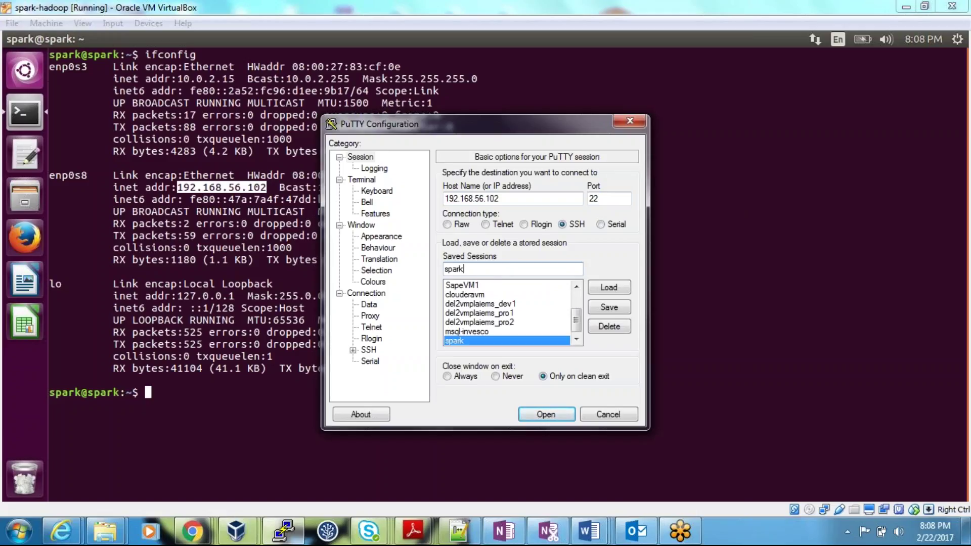
{"action": "type", "text": "2"}
{"action": "left_click", "coordinate": [609, 307]}
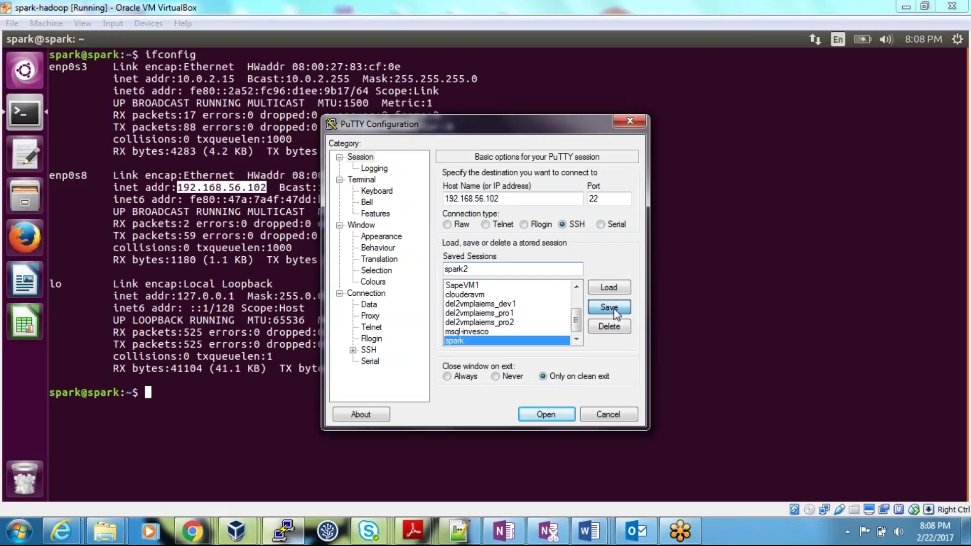
{"action": "left_click", "coordinate": [546, 414]}
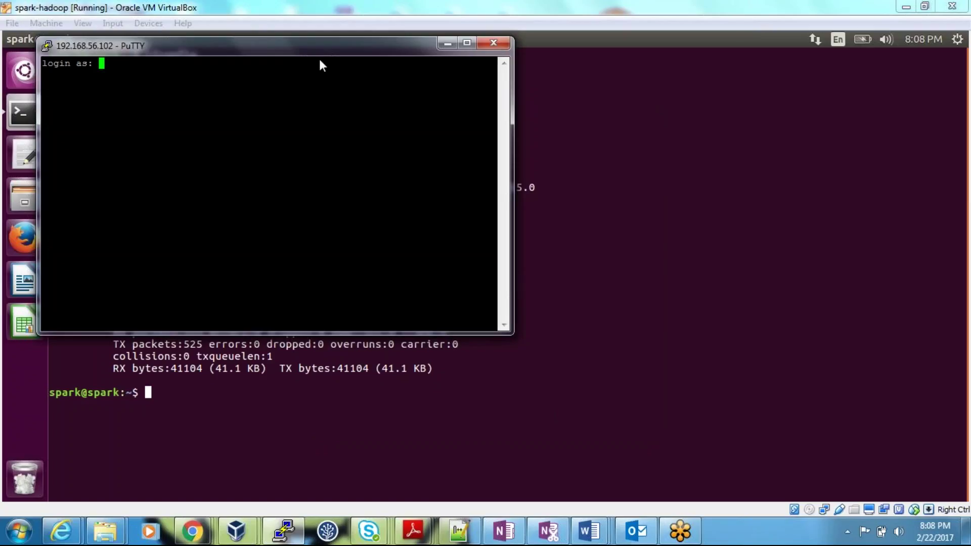
Center the PuTTY window, log in with the VM's user name and password, and maximize it
{"action": "left_click_drag", "start_coordinate": [288, 47], "coordinate": [493, 144]}
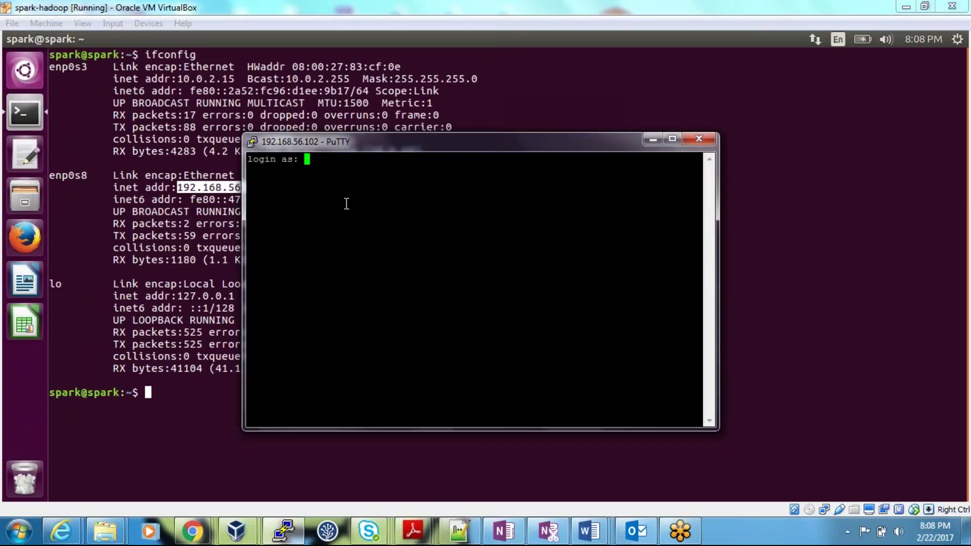
{"action": "type", "text": "spark"}
{"action": "key", "text": "Return"}
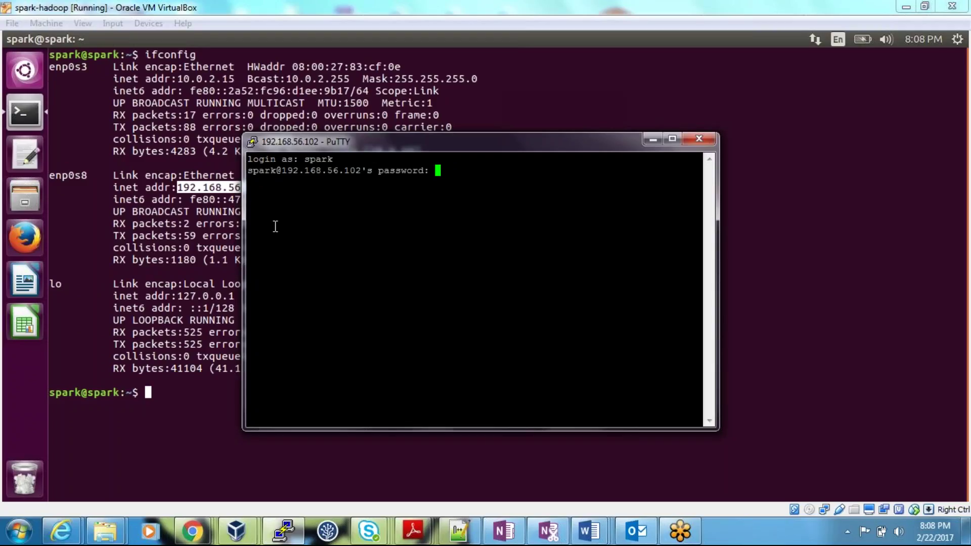
{"action": "key", "text": "Return"}
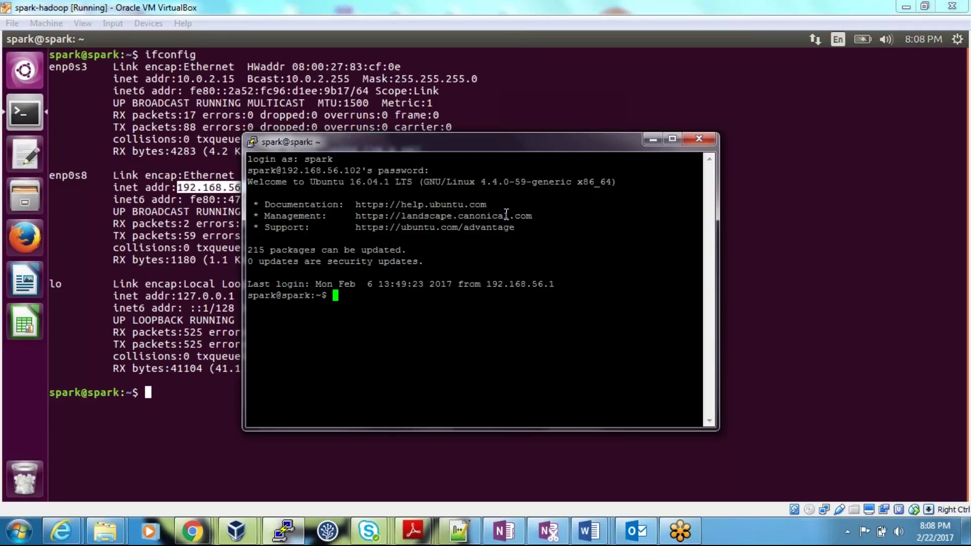
{"action": "left_click", "coordinate": [671, 139]}
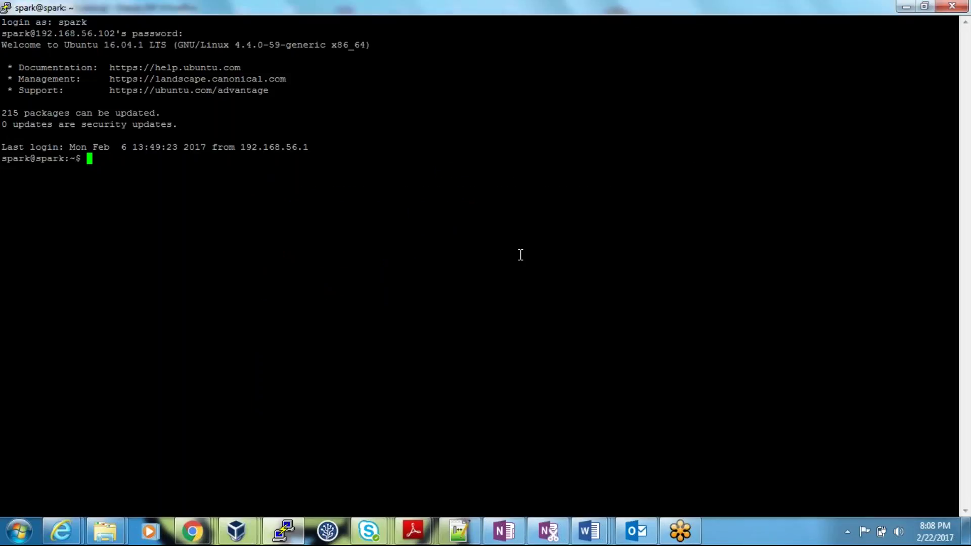
Reload the profile with source .bashrc and list commands starting with 'start' via Tab
{"action": "type", "text": "source .bashrc"}
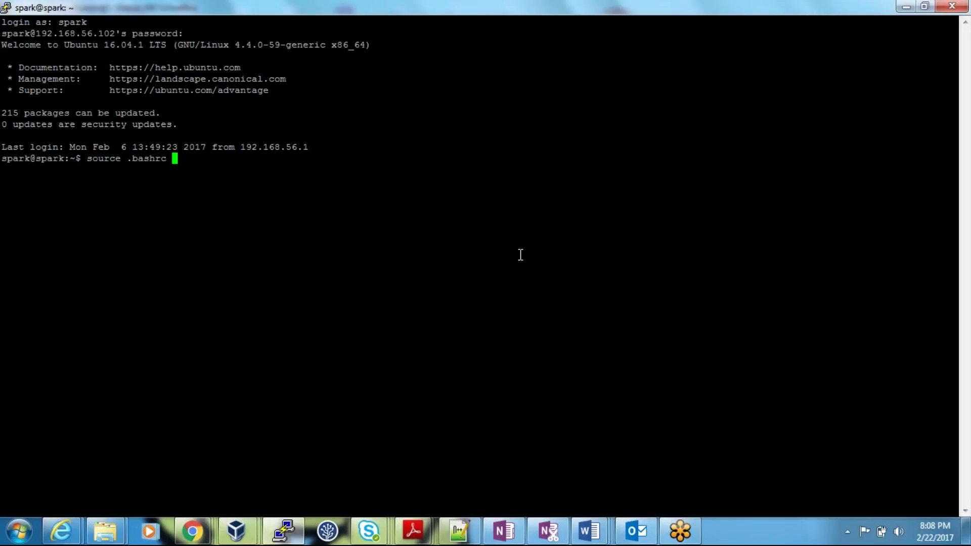
{"action": "key", "text": "Return"}
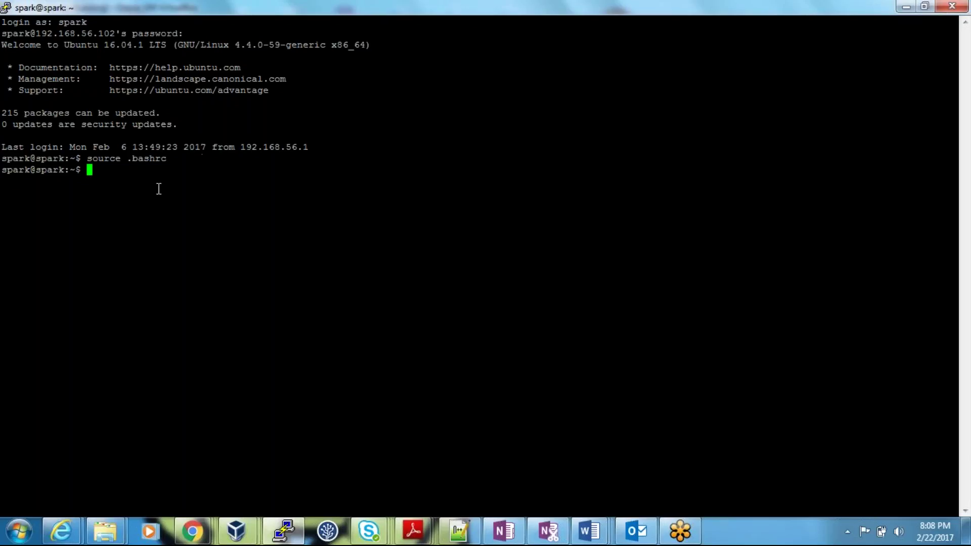
{"action": "type", "text": "start"}
{"action": "key", "text": "Tab"}
{"action": "key", "text": "Tab"}
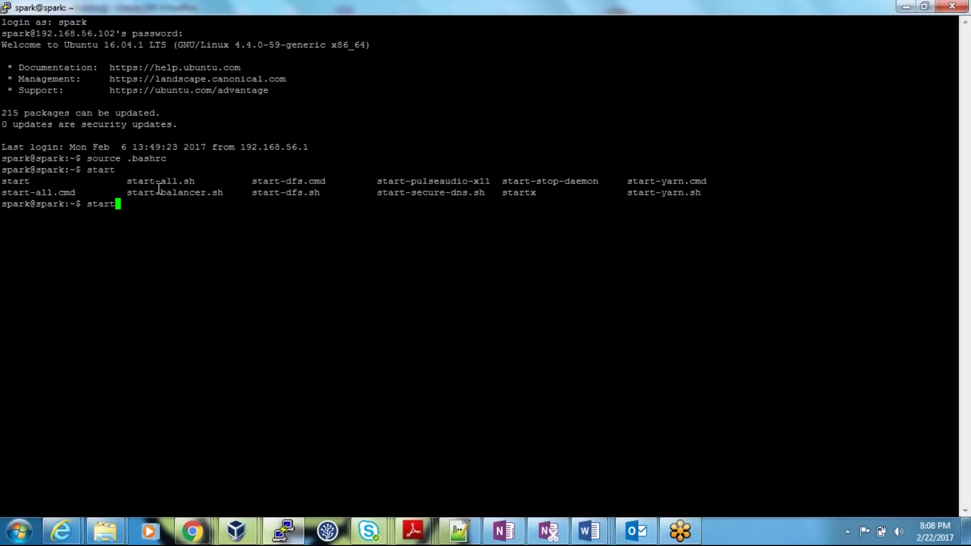
{"action": "key", "text": "BackSpace"}
{"action": "key", "text": "BackSpace"}
{"action": "key", "text": "BackSpace"}
{"action": "key", "text": "BackSpace"}
{"action": "key", "text": "BackSpace"}
Run hadoop version and flume-ng version, confirming Hadoop 2.7.0 and Flume 1.6.0
{"action": "type", "text": "hadoop version"}
{"action": "key", "text": "Return"}
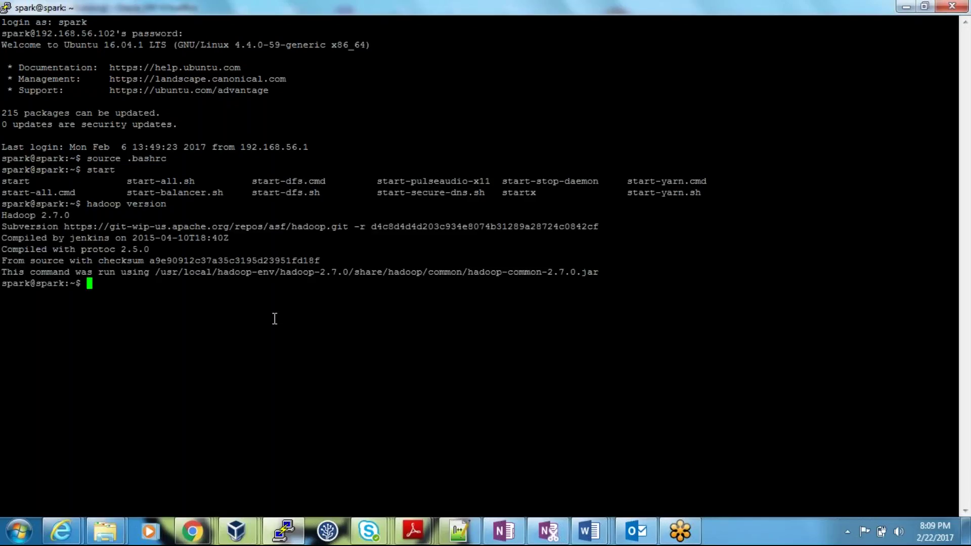
{"action": "type", "text": "flume-ng version"}
{"action": "key", "text": "Return"}
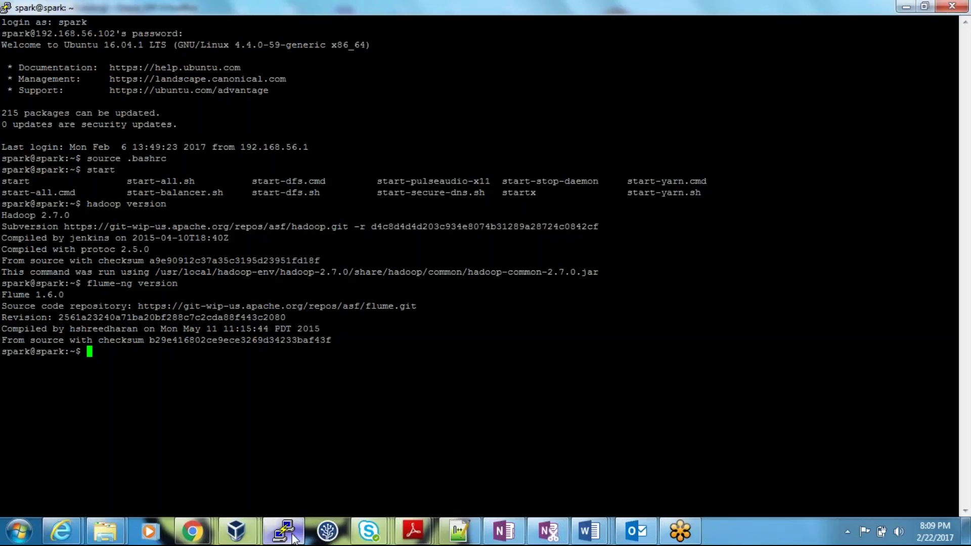
{"action": "mouse_move", "coordinate": [293, 537]}
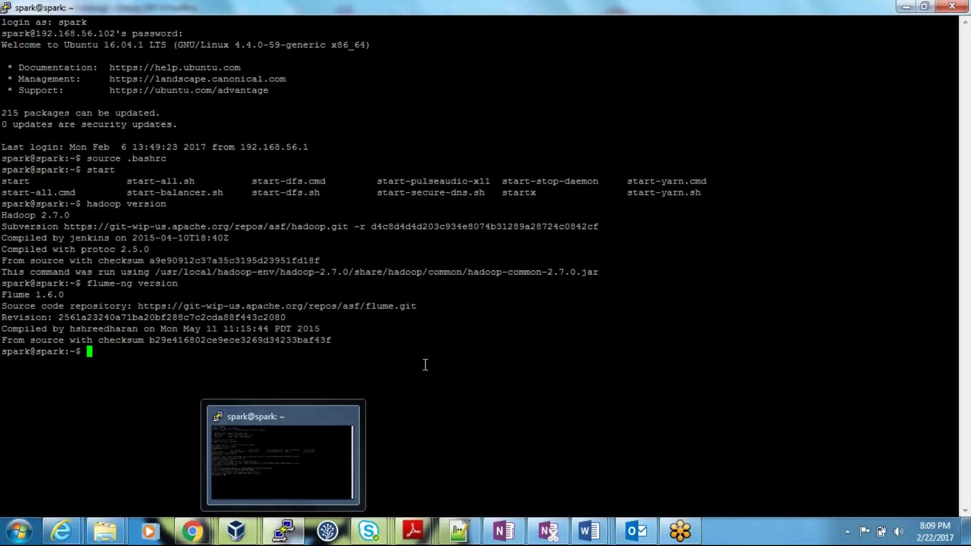
{"action": "key", "text": "ctrl+l"}
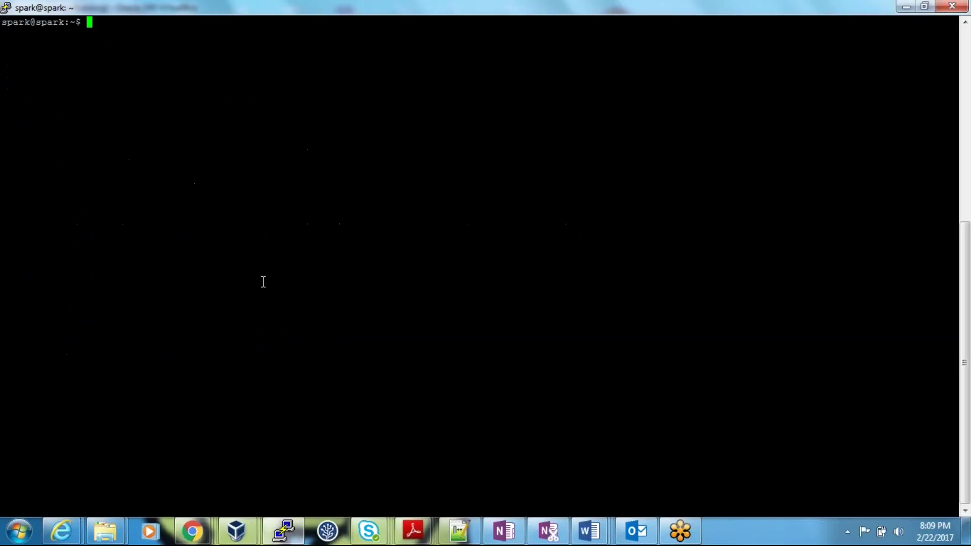
{"action": "type", "text": "hadoop fs -ls /"}
{"action": "key", "text": "Return"}
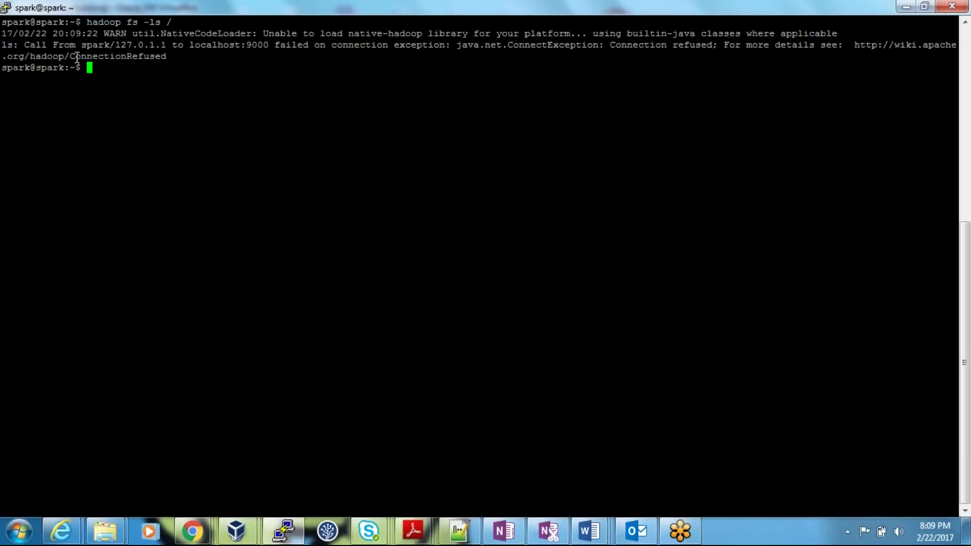
{"action": "left_click_drag", "start_coordinate": [71, 56], "coordinate": [150, 56]}
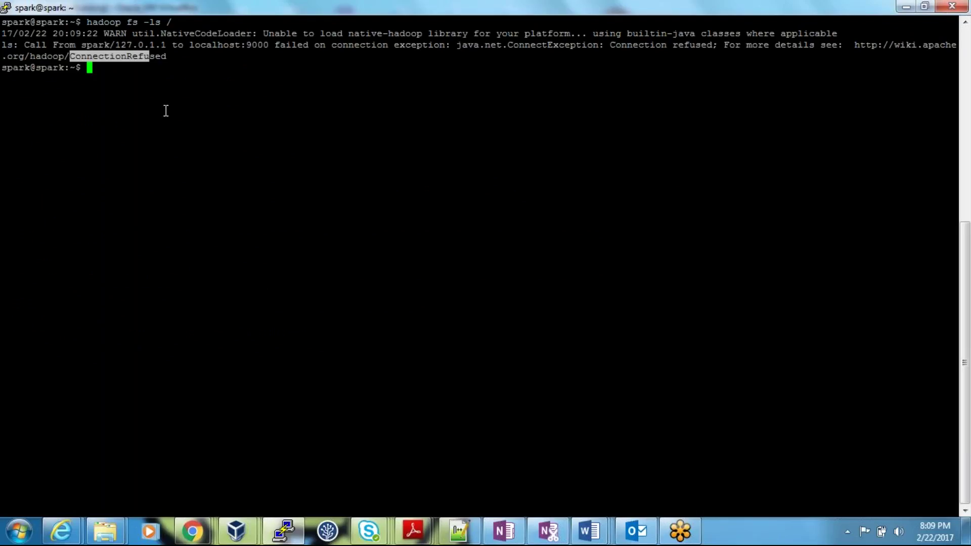
{"action": "left_click", "coordinate": [194, 176]}
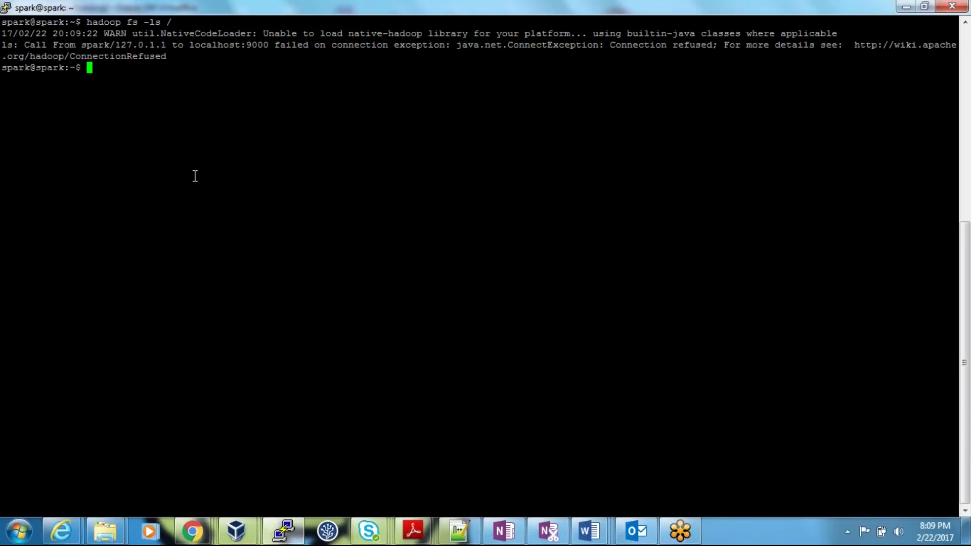
{"action": "key", "text": "ctrl+l"}
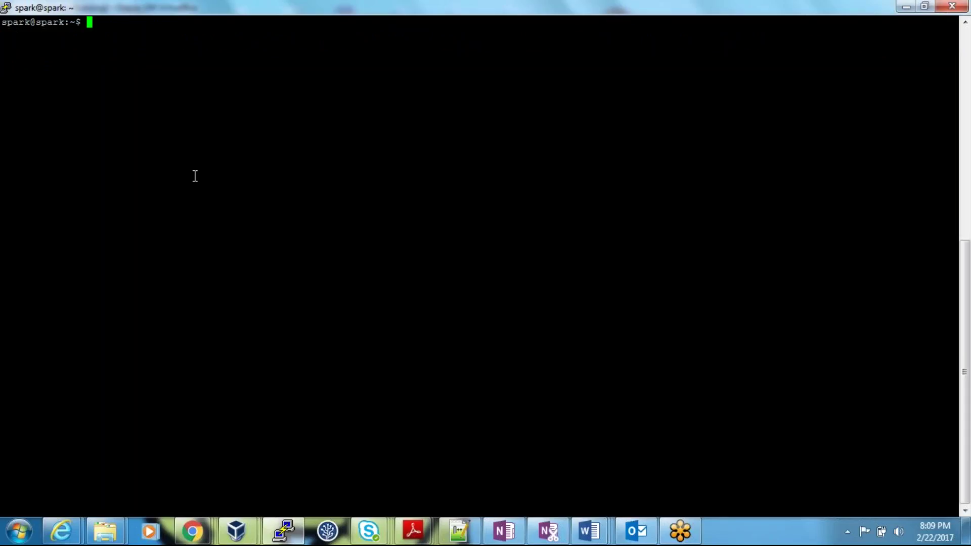